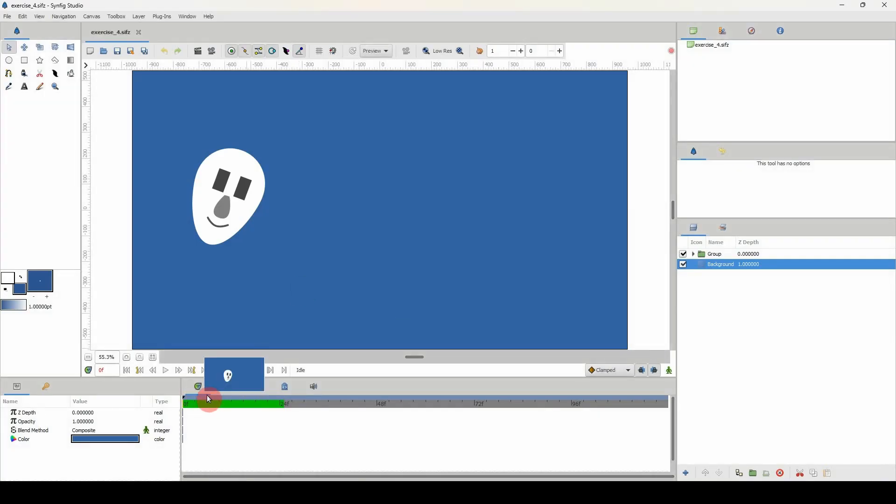
Shift all animation waypoints of the Group layer four frames later so that they start at frame 4.
drag(206, 401, 180, 415)
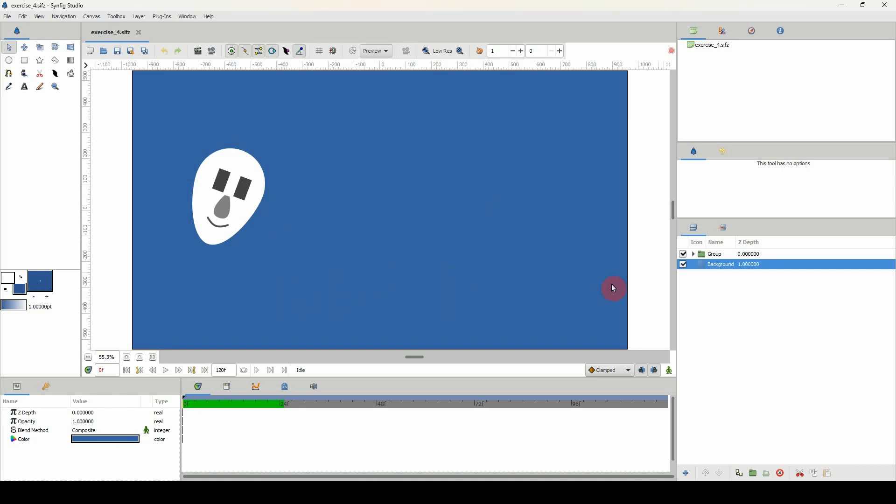
click(714, 255)
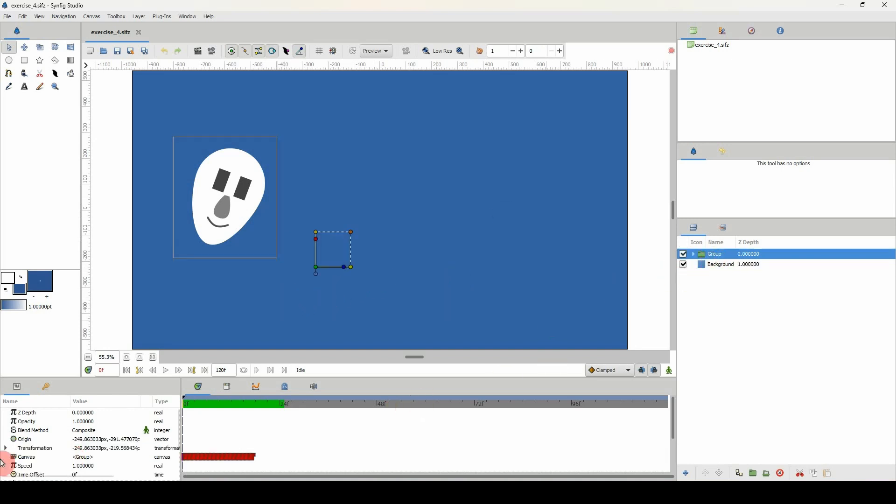
scroll(210, 411, up, 3)
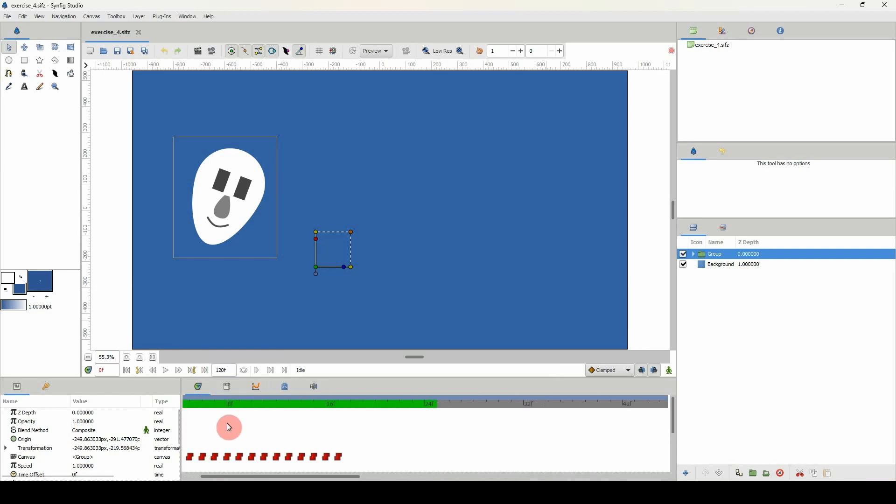
drag(268, 476, 215, 476)
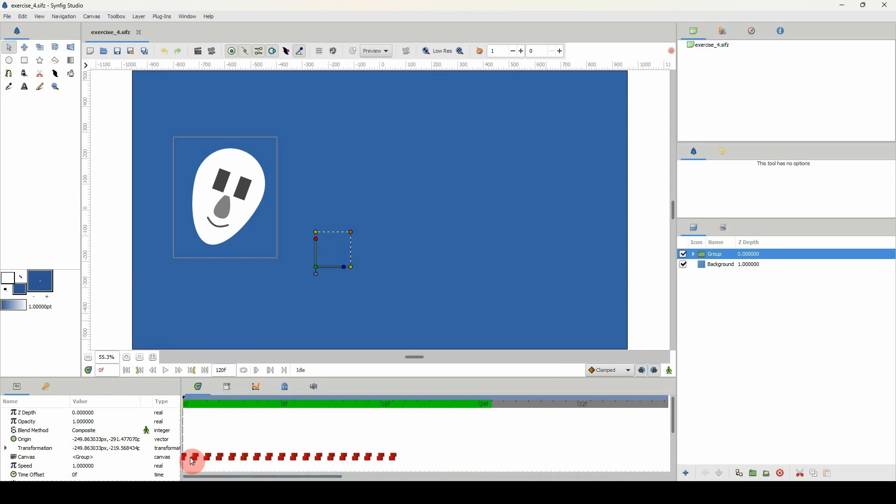
click(187, 457)
click(197, 457)
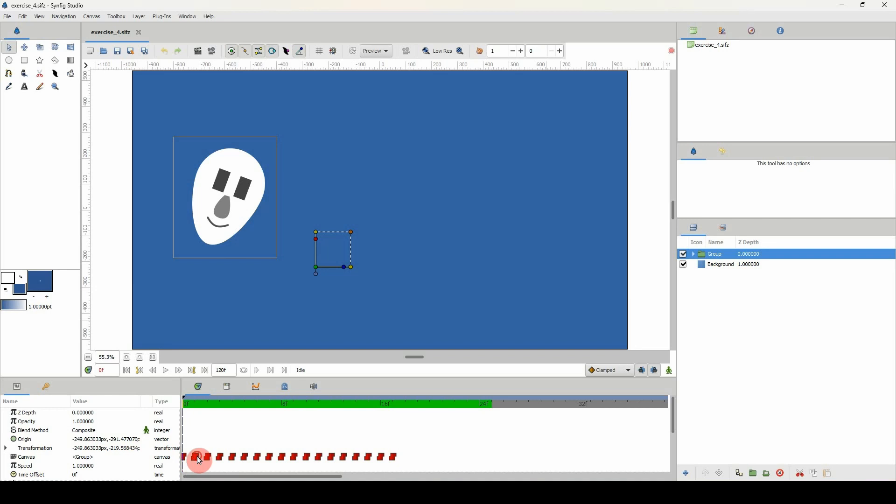
click(187, 455)
click(196, 455)
drag(197, 459, 249, 461)
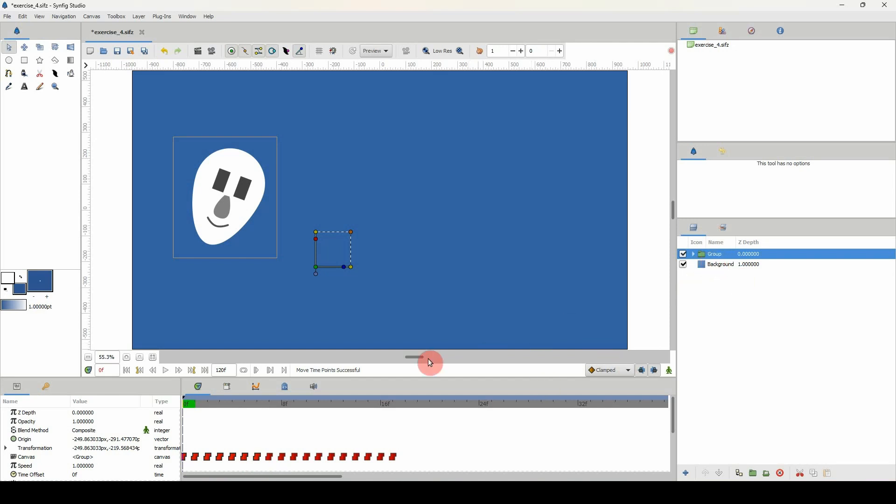
click(260, 459)
drag(267, 458, 283, 457)
drag(367, 461, 429, 462)
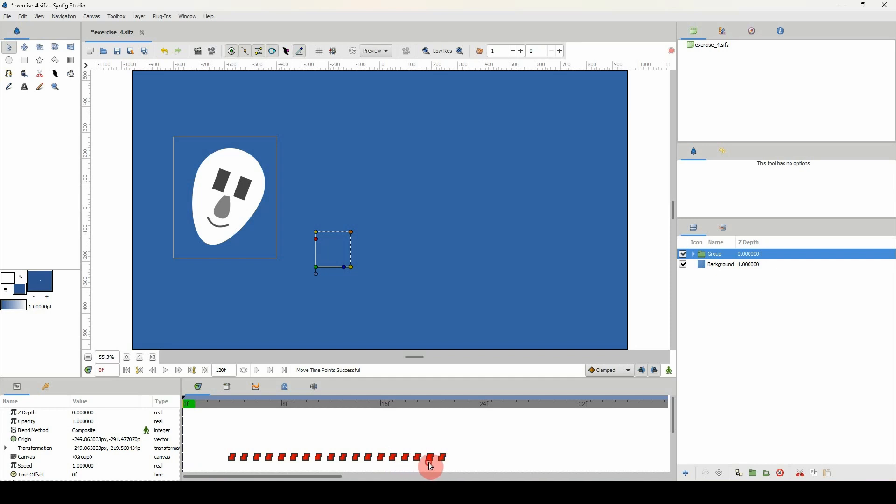
Return to frame 0 and select the face layer inside the head group, with its transformation offset.
drag(197, 404, 177, 405)
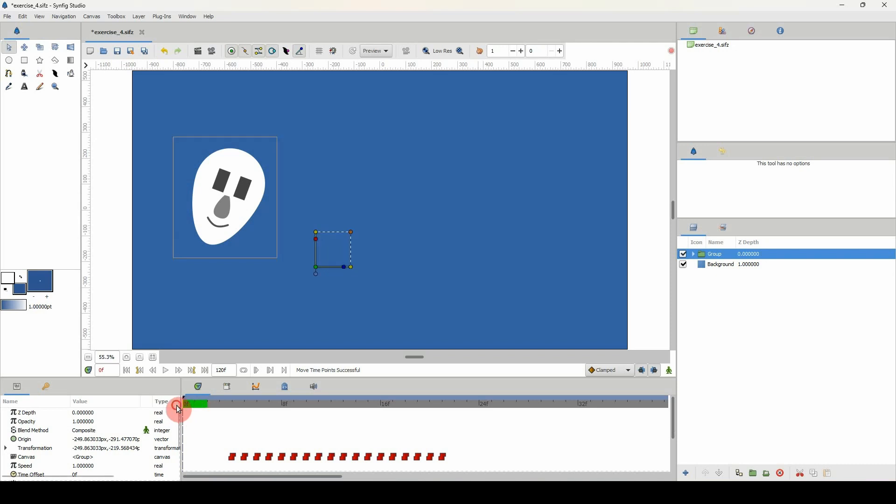
click(695, 256)
click(703, 275)
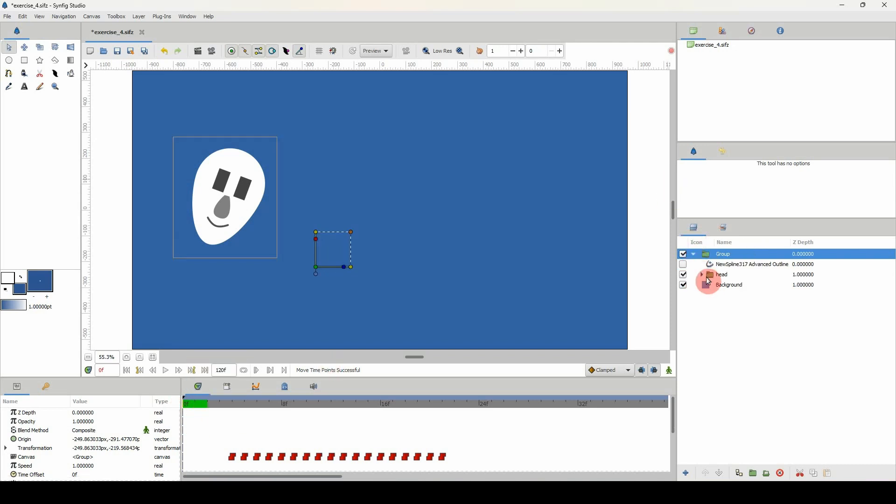
click(721, 296)
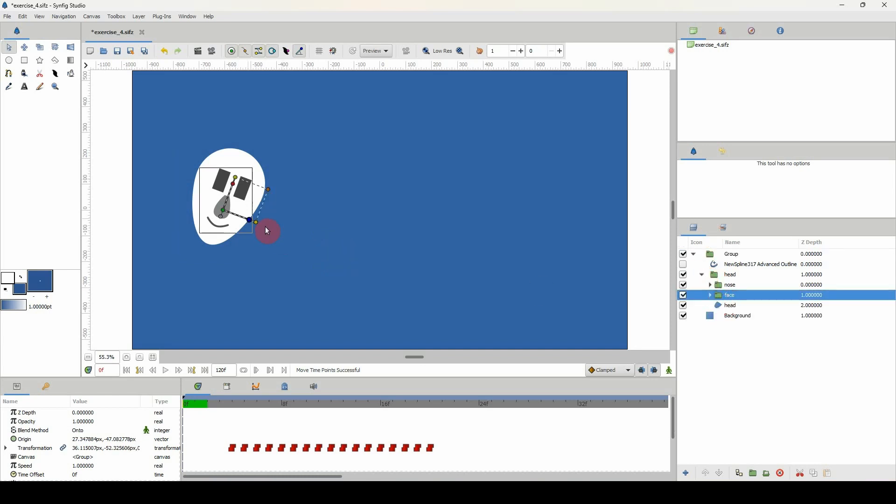
click(226, 212)
Set the default interpolation to Constant, turn on animation mode and nudge the face slightly left to key its offset at frame 0.
click(621, 370)
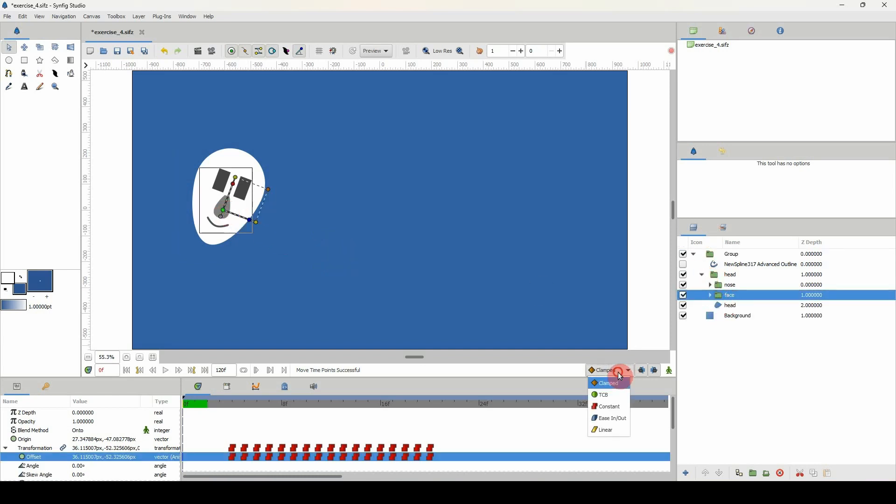
click(615, 409)
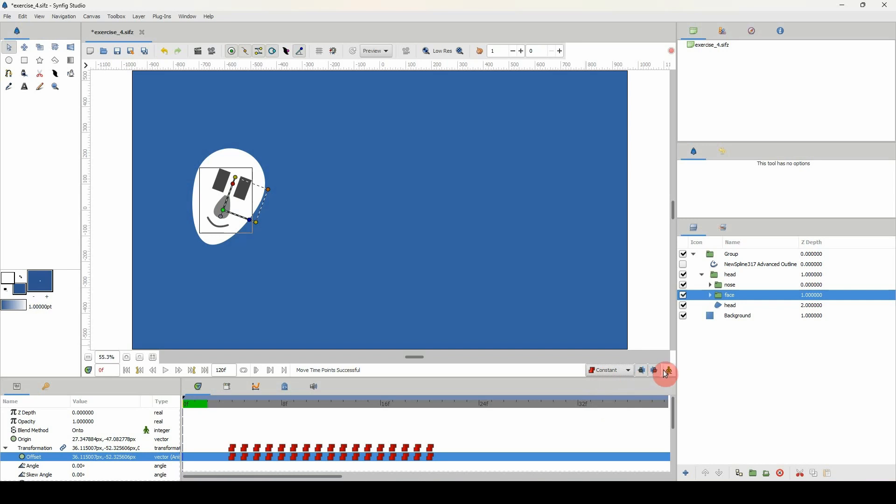
click(668, 371)
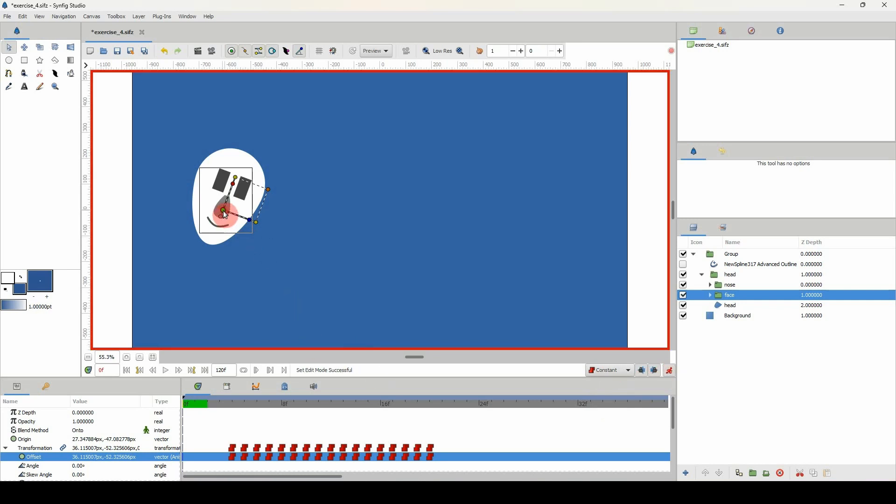
drag(225, 214, 224, 215)
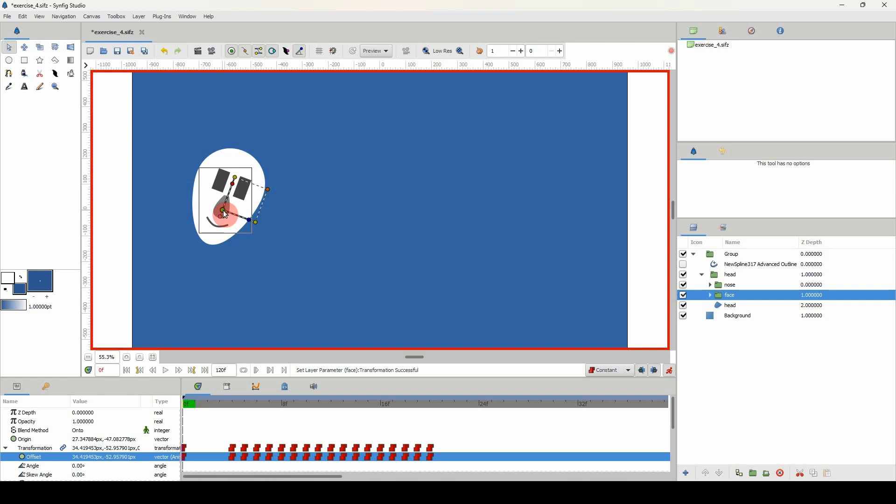
At frame 1, nudge the face left to an offset of about 25.9 px, -56.1 px.
click(196, 421)
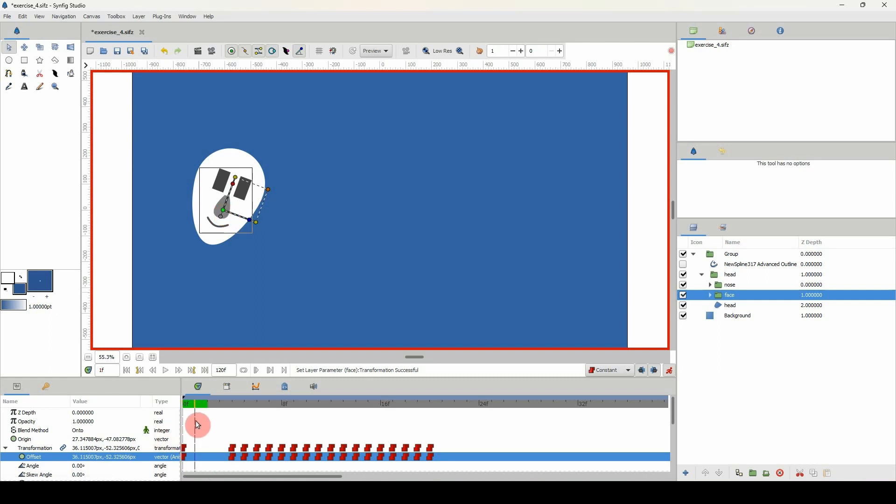
key(Left)
key(Left)
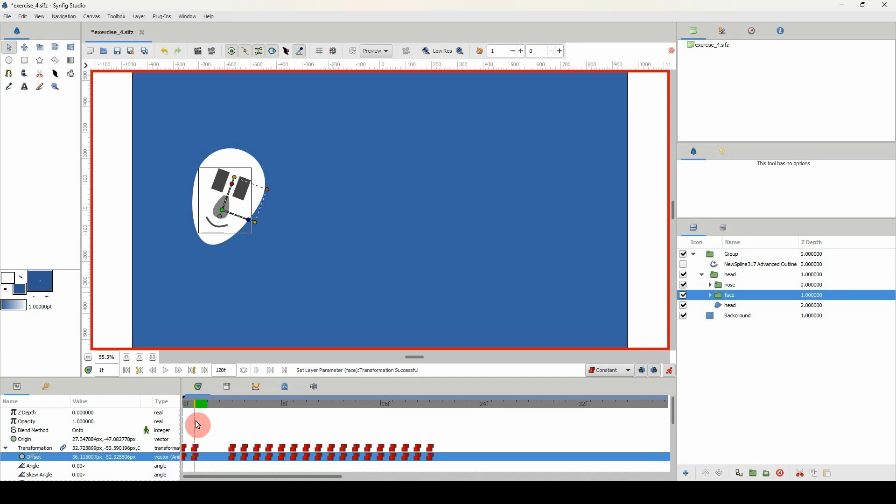
key(Left)
key(Left)
key(Left)
key(Left)
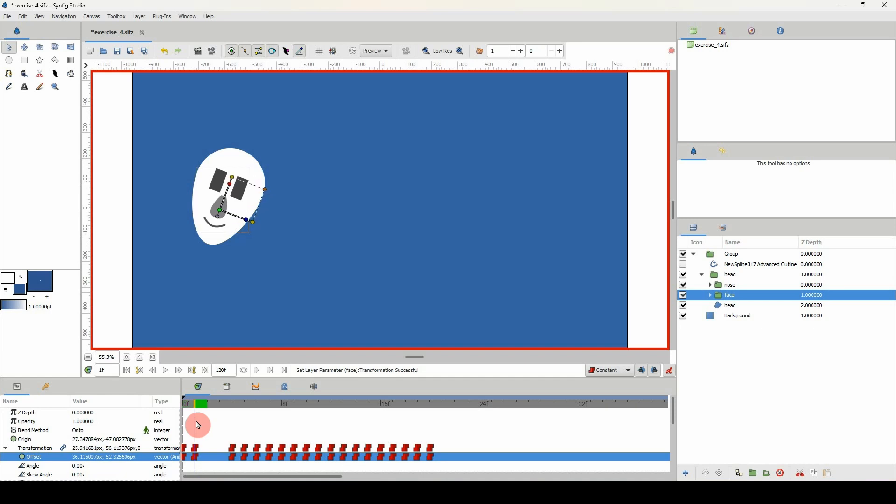
At frame 2, nudge the face further left to an offset of about 12.4 px, -61.2 px.
key(period)
key(Left)
key(Left)
key(Left)
key(Left)
key(Left)
key(Left)
key(Left)
At frame 3, nudge the face further left to an offset of about -2.9 px, -66.9 px.
key(period)
key(Left)
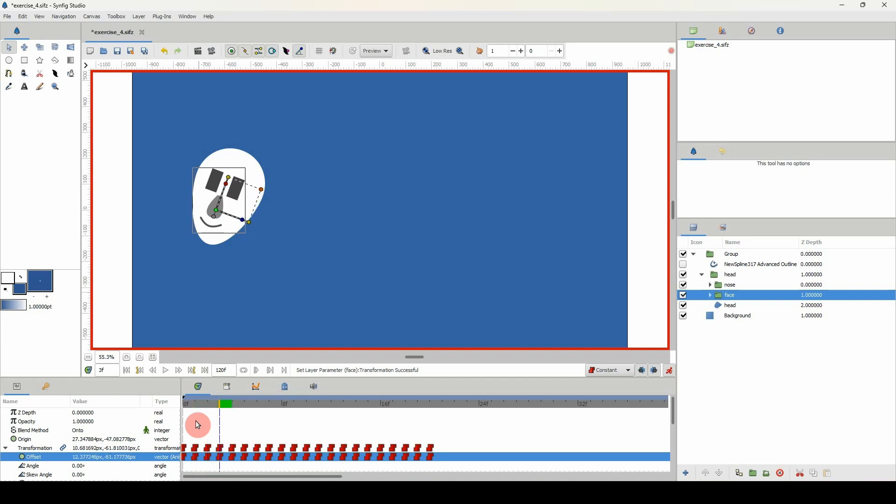
key(Left)
key(Left)
key(Left)
key(Left)
key(Left)
key(Left)
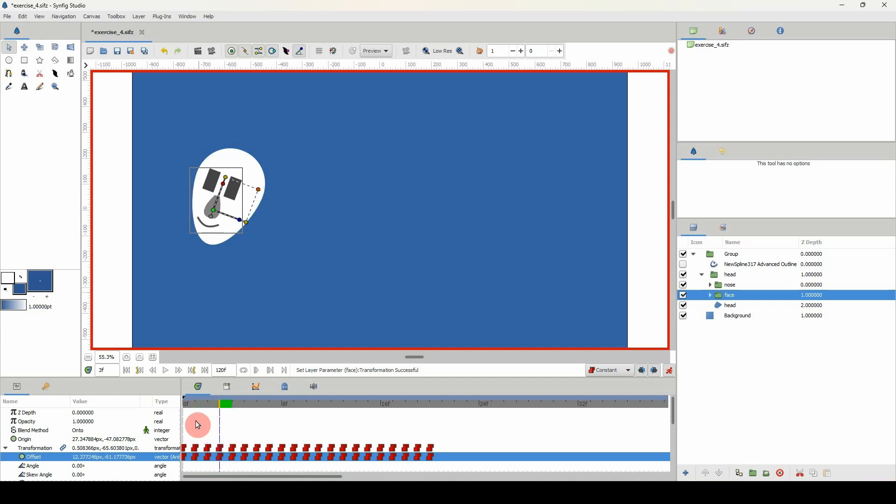
key(Left)
key(Left)
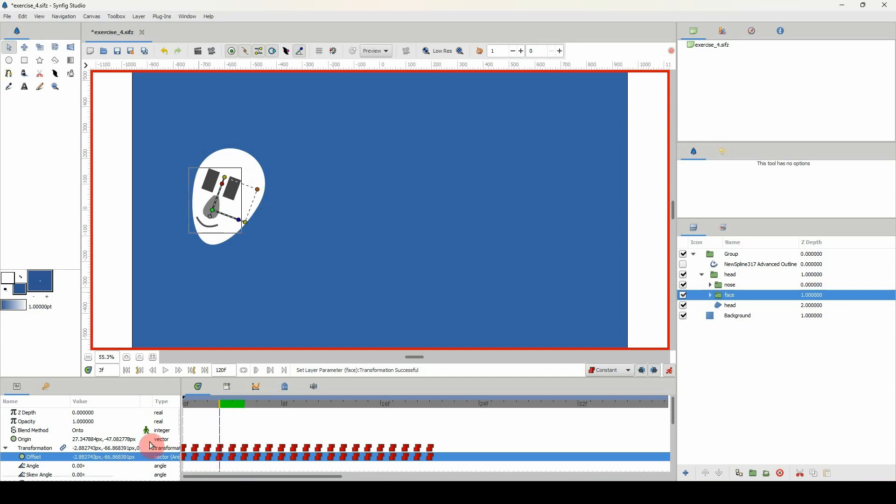
click(9, 449)
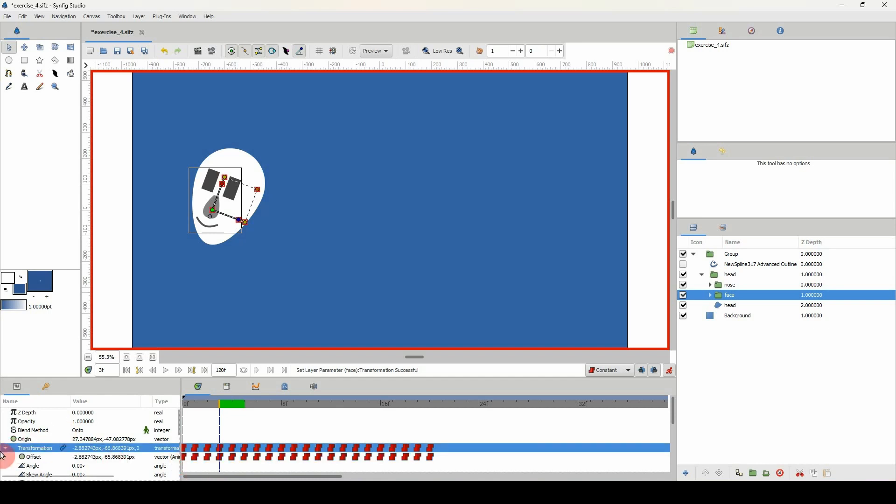
click(265, 454)
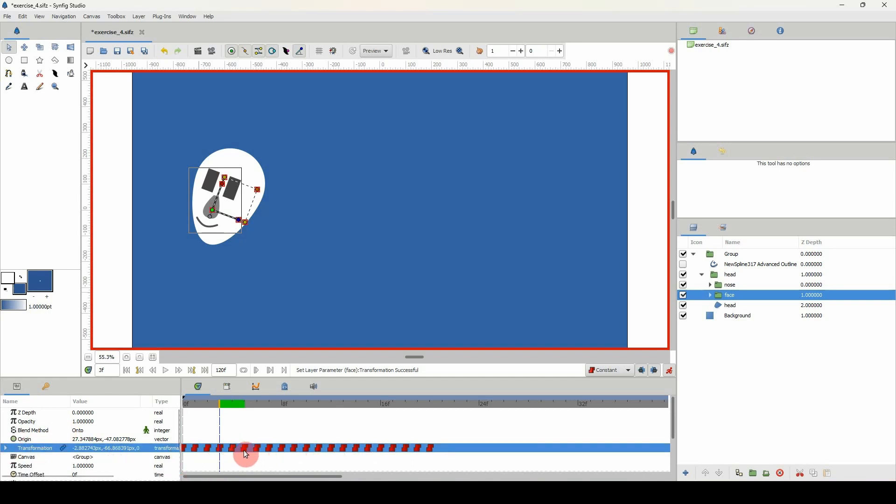
click(245, 447)
click(256, 447)
drag(272, 449, 283, 451)
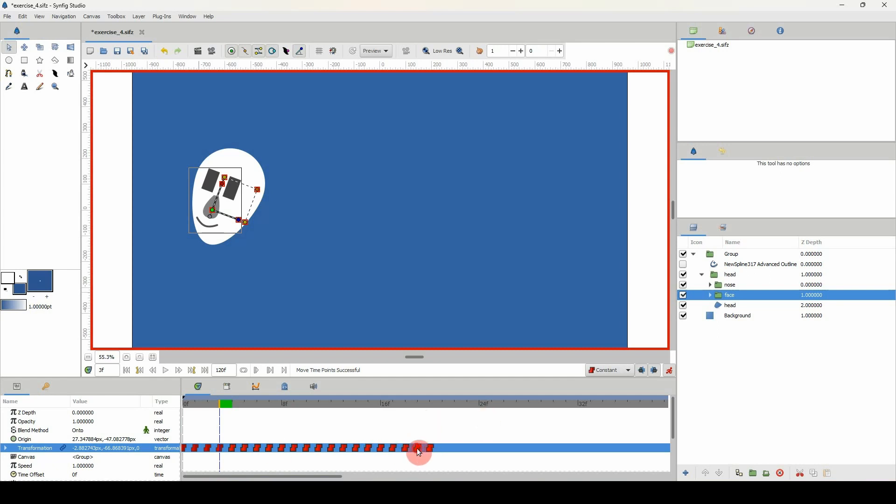
drag(417, 448, 425, 448)
mouse_move(235, 416)
mouse_down()
mouse_move(206, 407)
mouse_move(218, 404)
mouse_move(133, 410)
mouse_move(243, 412)
mouse_move(176, 405)
mouse_move(226, 403)
mouse_up()
drag(244, 447, 253, 449)
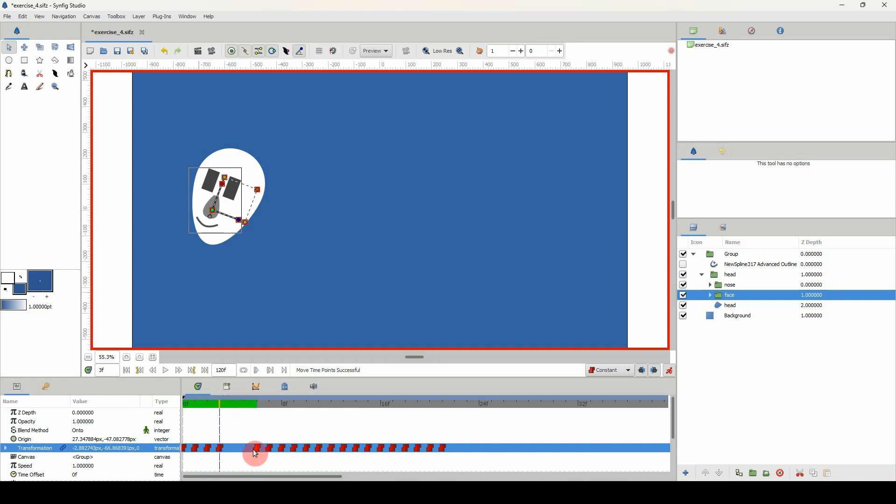
key(ctrl+z)
key(ctrl+z)
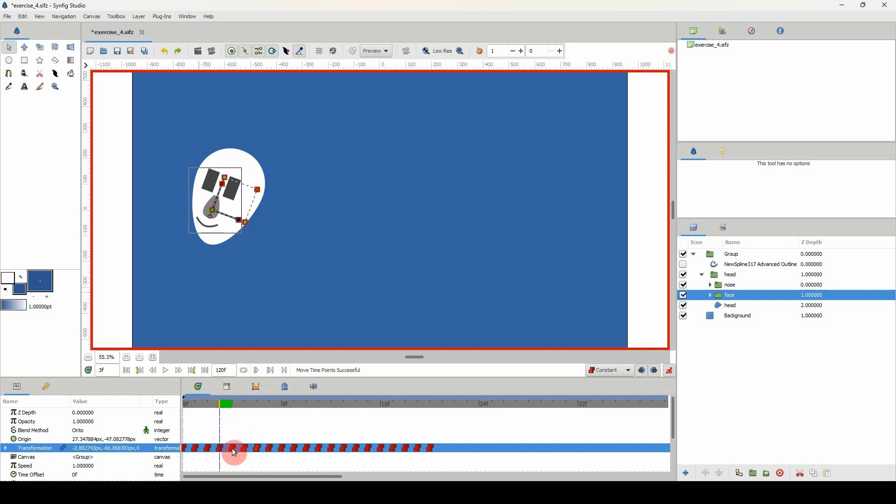
Shift the face layer's transformation waypoints from frame 4 onward three frames later so that they start at frame 7.
click(178, 50)
click(343, 450)
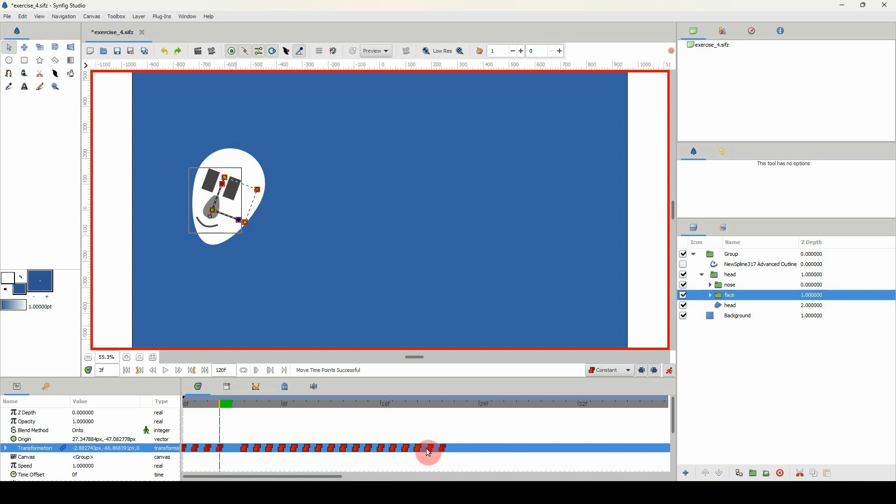
drag(431, 449, 451, 454)
click(222, 448)
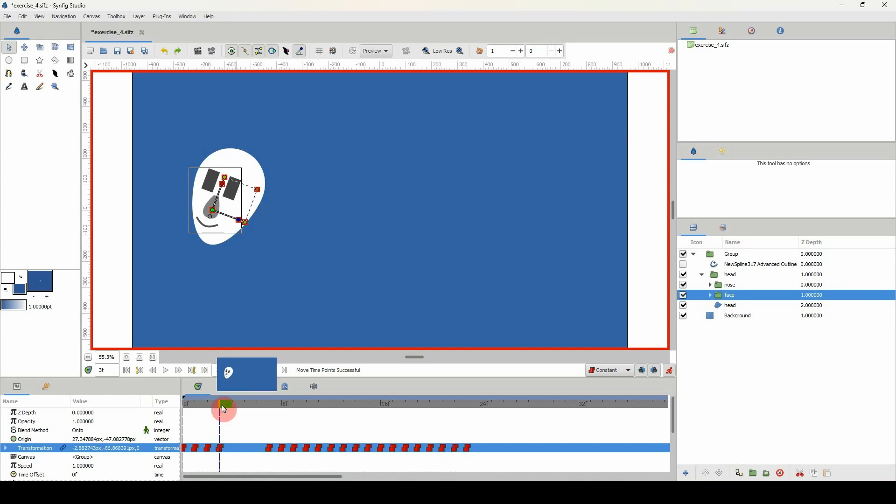
Key the face moving back to the right at frames 4 and 5, with an offset of about 17.7 px, -65.1 px at frame 5.
mouse_move(220, 405)
mouse_down()
mouse_move(165, 404)
mouse_move(242, 407)
mouse_move(216, 405)
mouse_move(227, 405)
mouse_up()
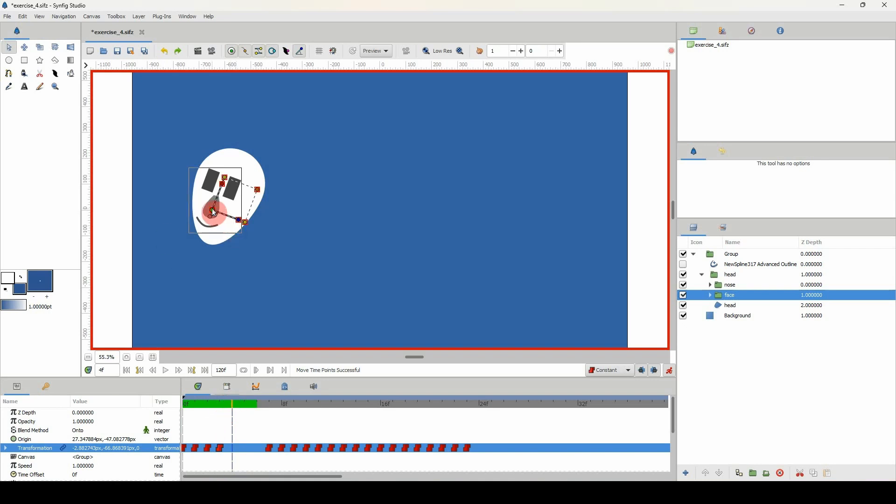
drag(212, 210, 213, 208)
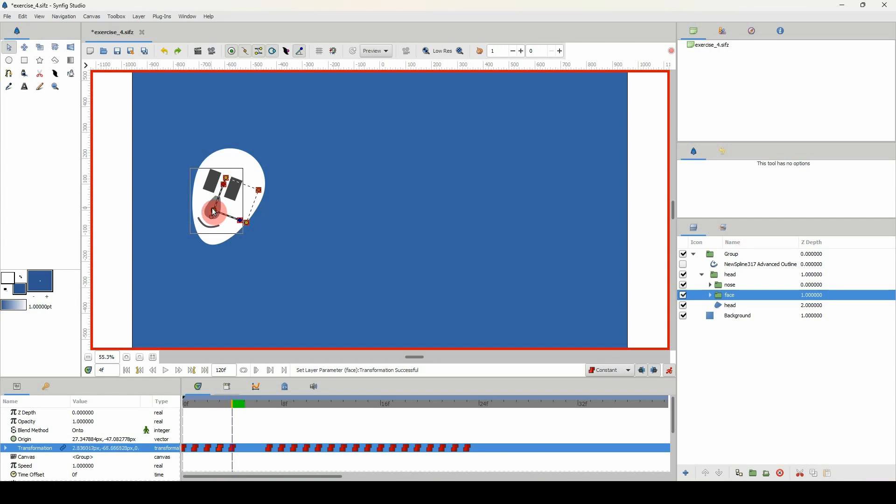
key(ctrl+period)
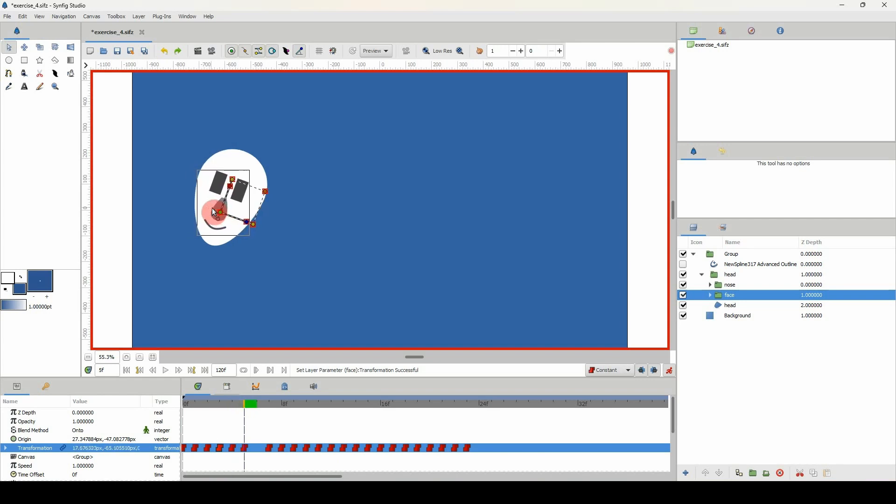
At frame 6, nudge the face right to an offset of about 37.1 px, -60.3 px.
key(ctrl+period)
key(Right)
key(Right)
key(Right)
key(Right)
key(Right)
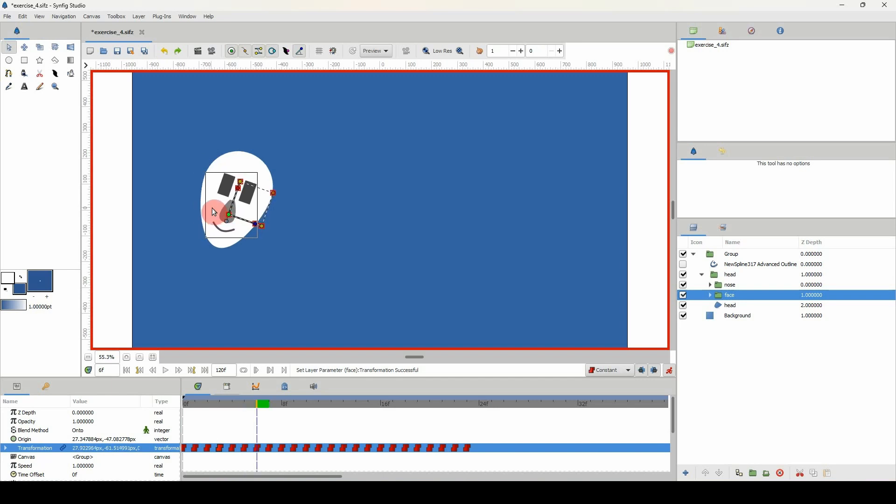
key(Down)
key(Right)
key(Right)
key(Right)
key(Right)
key(Right)
key(Up)
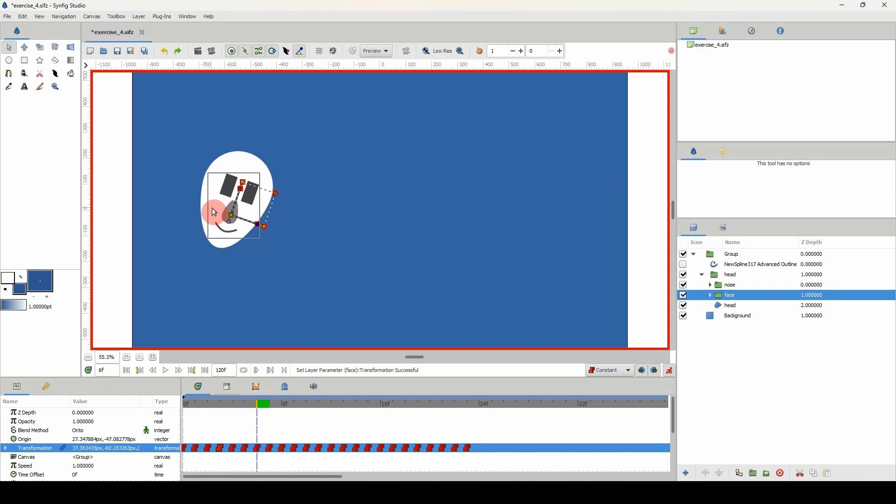
Advance to frame 7 and scrub back over the opening frames to review the face's turn.
key(ctrl+period)
key(alt+i)
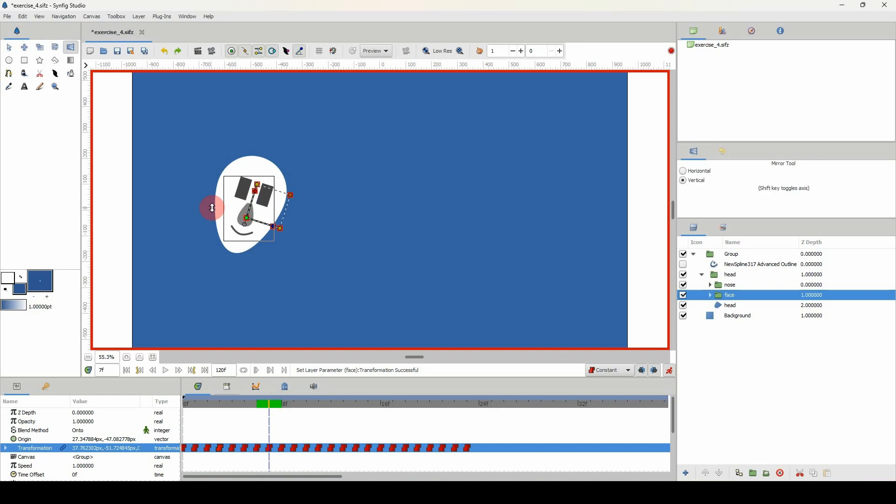
key(alt+a)
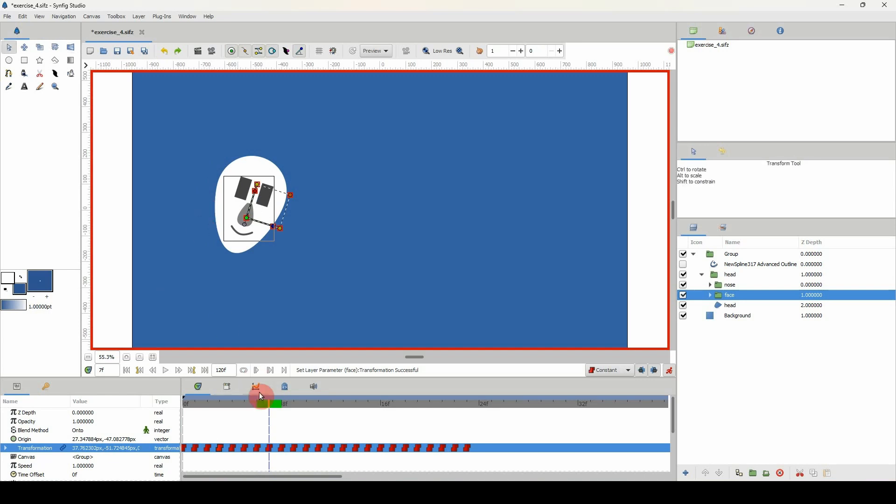
drag(261, 397, 208, 400)
click(246, 371)
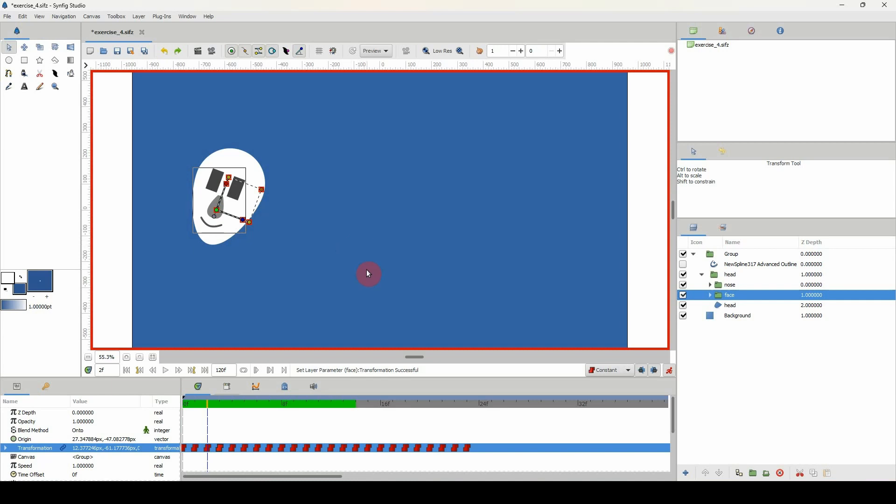
Shift the face layer's transformation waypoints from frame 4 onward four frames later so that they start at frame 8.
drag(200, 404, 236, 402)
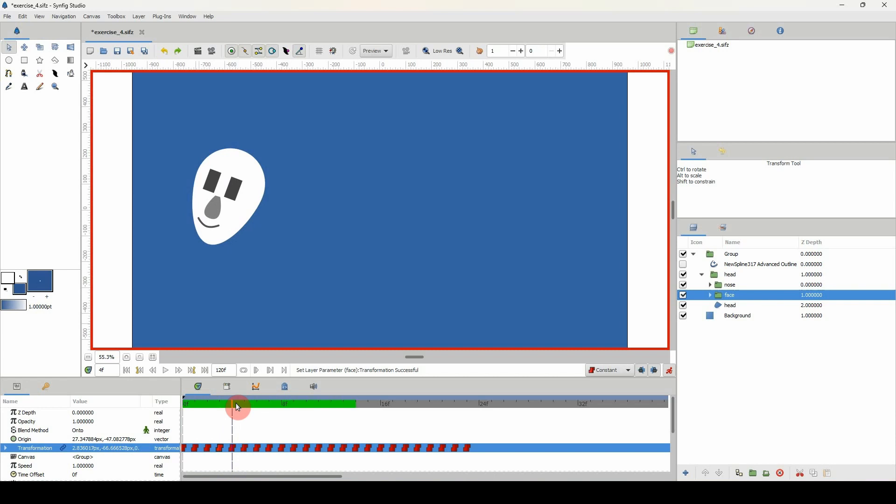
click(233, 446)
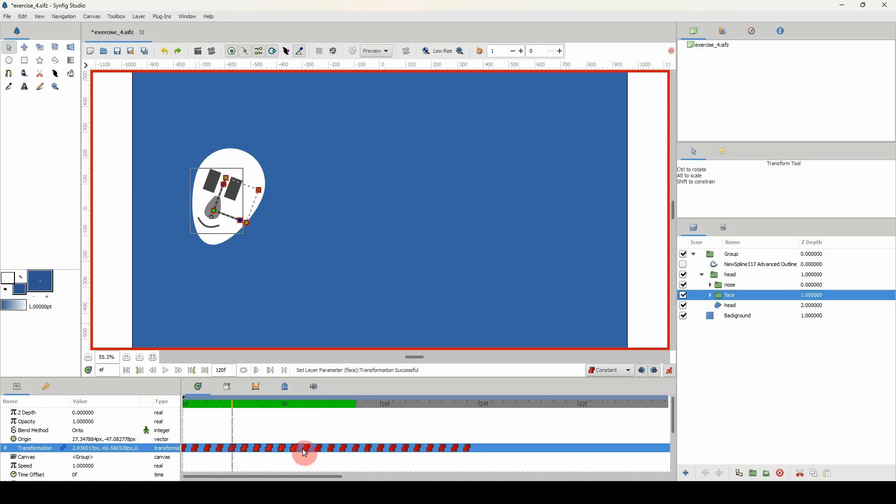
drag(330, 452, 382, 451)
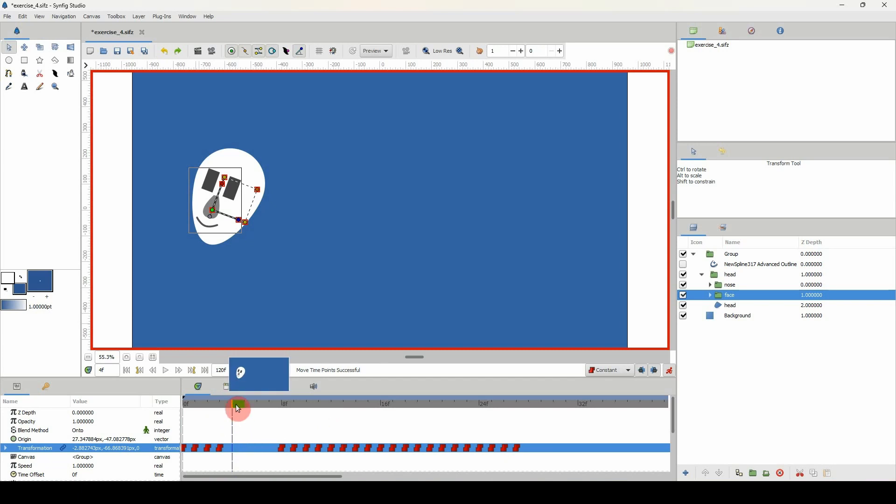
click(214, 405)
drag(215, 407, 237, 404)
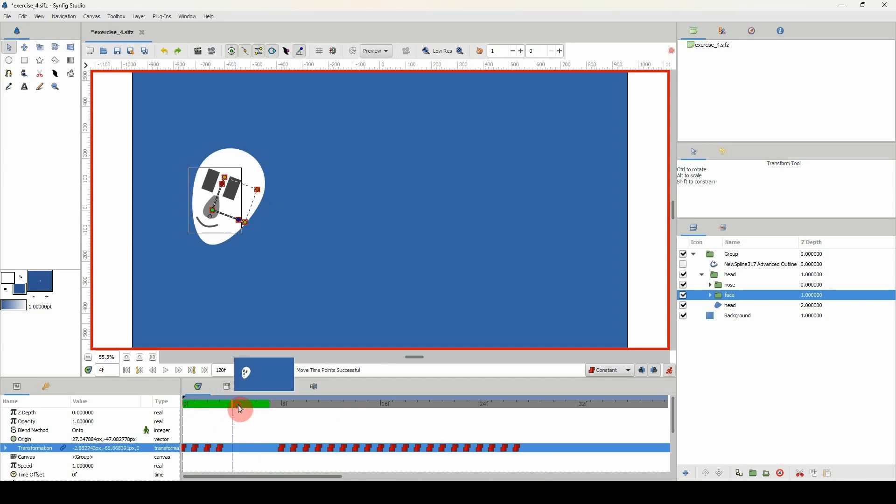
Check the waypoints of the spline outline and head group layers, and return to frame 0.
click(733, 264)
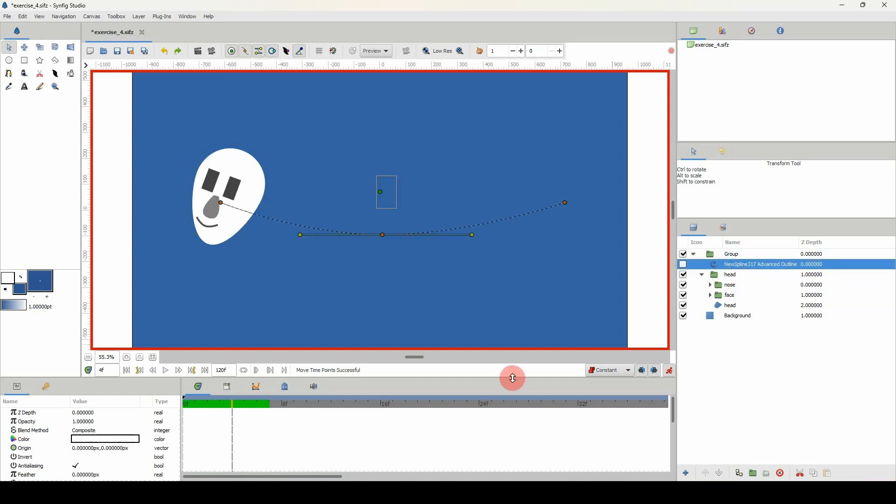
click(724, 278)
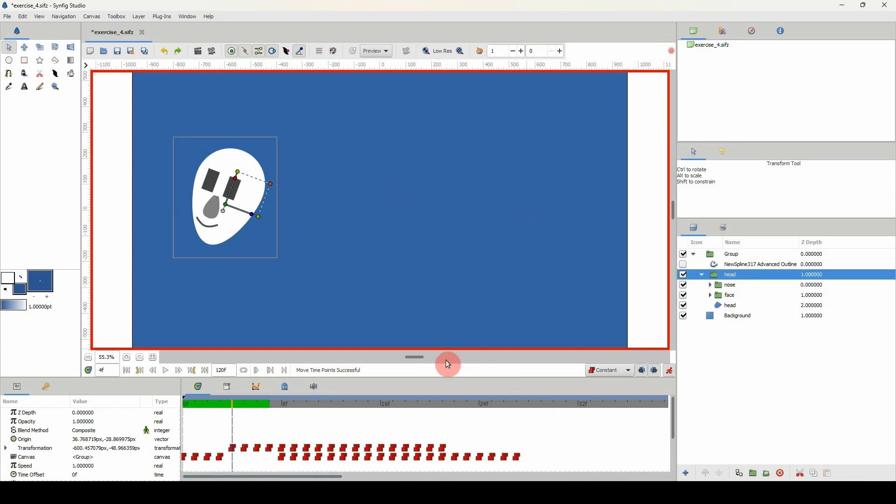
drag(202, 406, 177, 406)
click(721, 278)
click(729, 256)
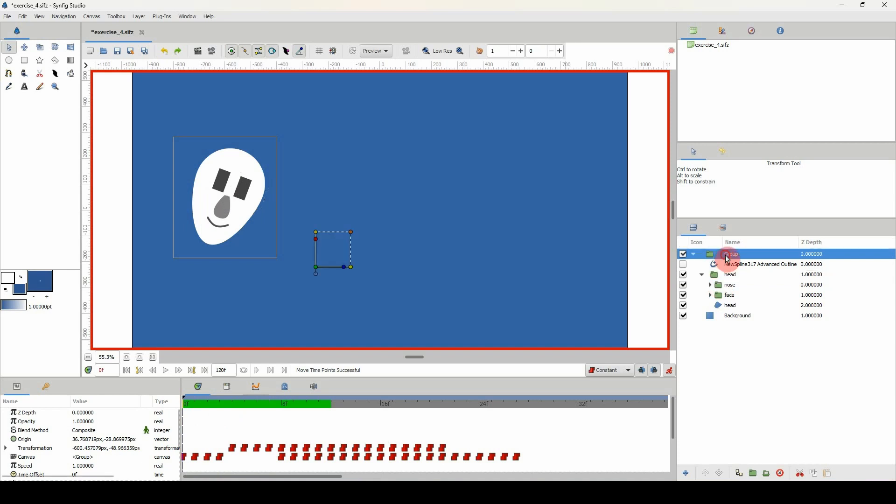
click(733, 278)
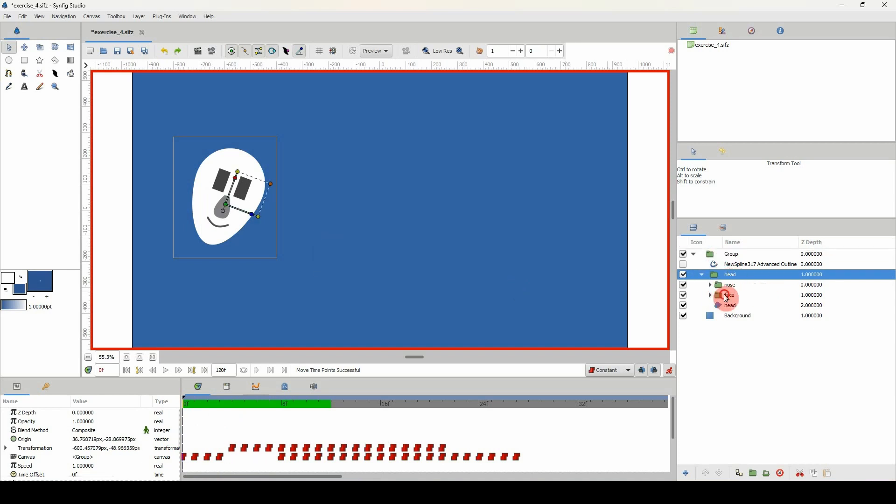
Adjust the face layer's position over frames 1 to 3, giving it an offset of about -7.3 px, -55.0 px at frame 3.
click(726, 295)
drag(236, 406, 197, 400)
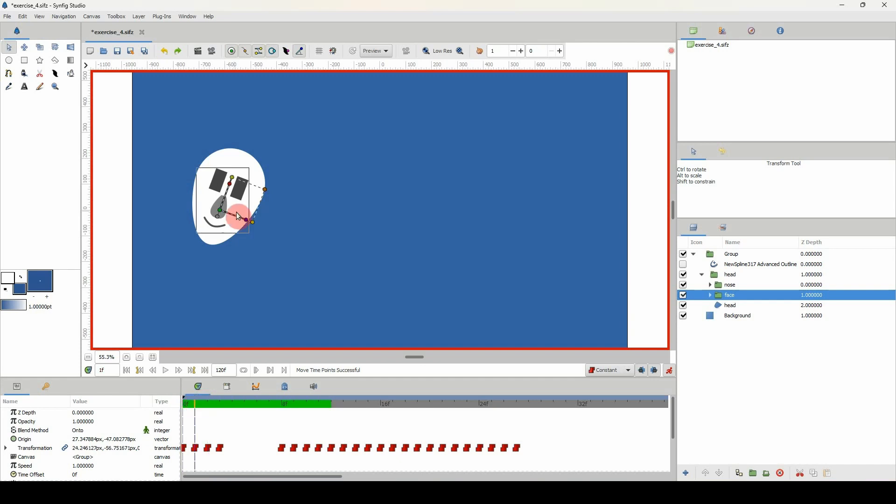
click(222, 214)
drag(221, 214, 219, 236)
click(208, 404)
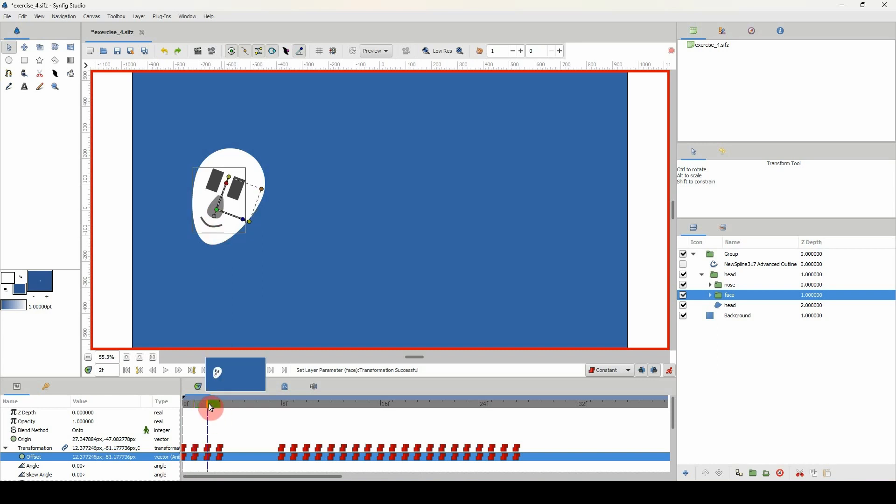
click(221, 404)
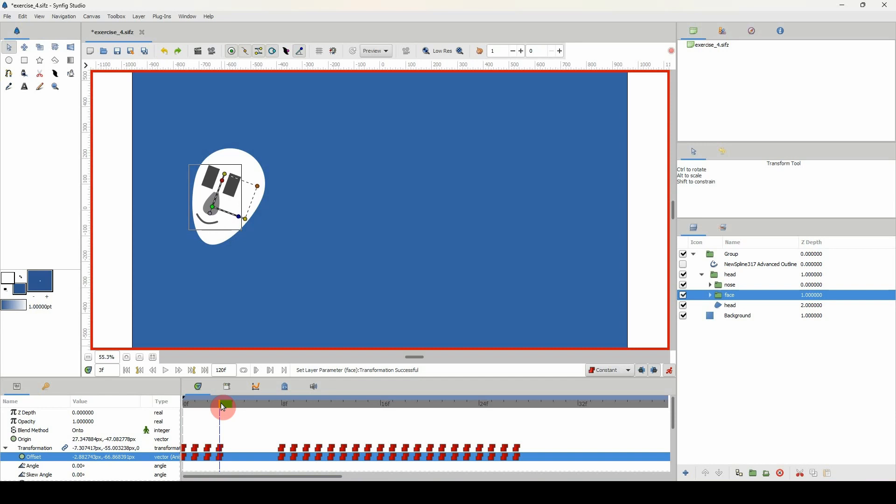
click(234, 404)
mouse_move(234, 405)
mouse_down()
mouse_move(177, 401)
mouse_move(233, 404)
mouse_move(220, 410)
mouse_up()
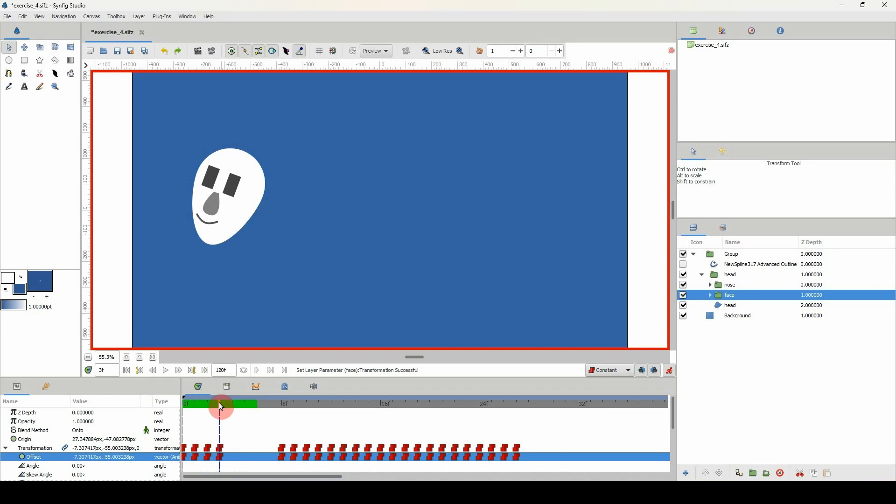
Select both eye rectangles inside the face layer and key their upper vertices slightly lower at frame 3.
click(711, 296)
click(742, 307)
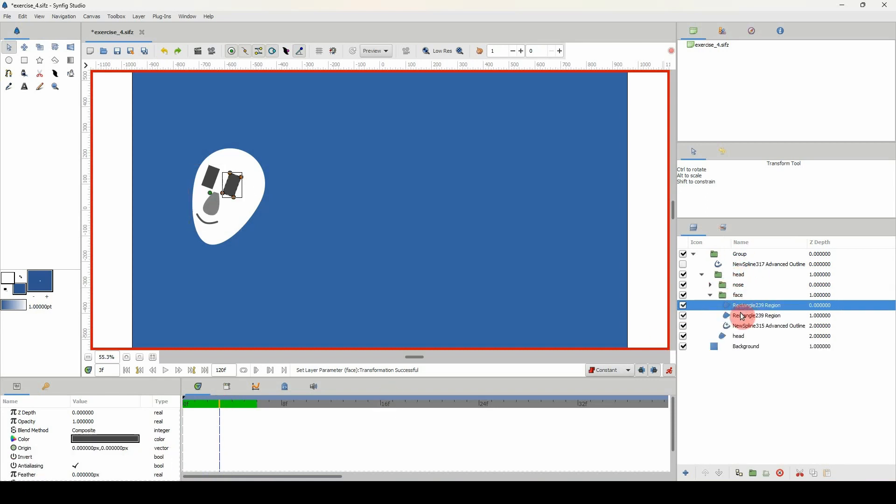
ctrl+click(744, 317)
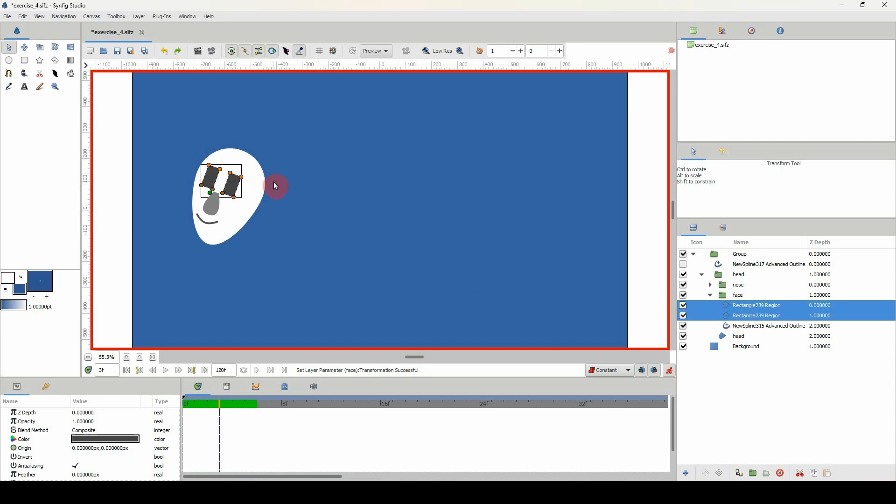
key(Down)
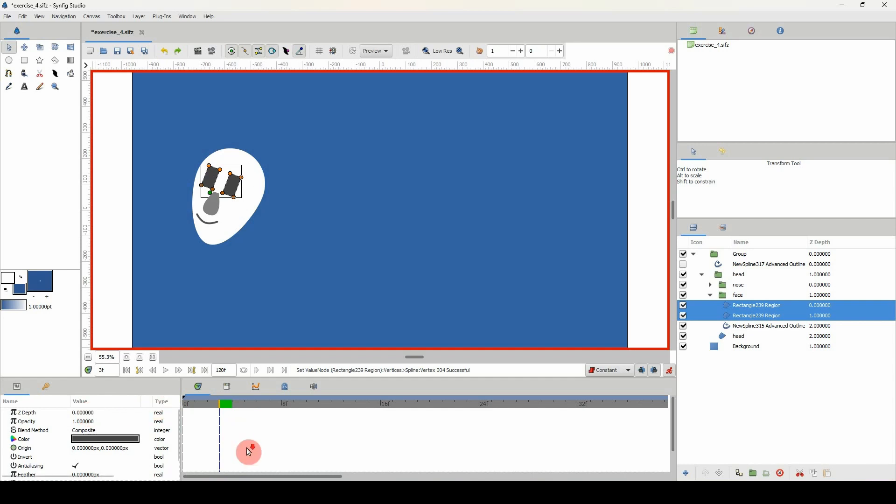
scroll(247, 447, down, 2)
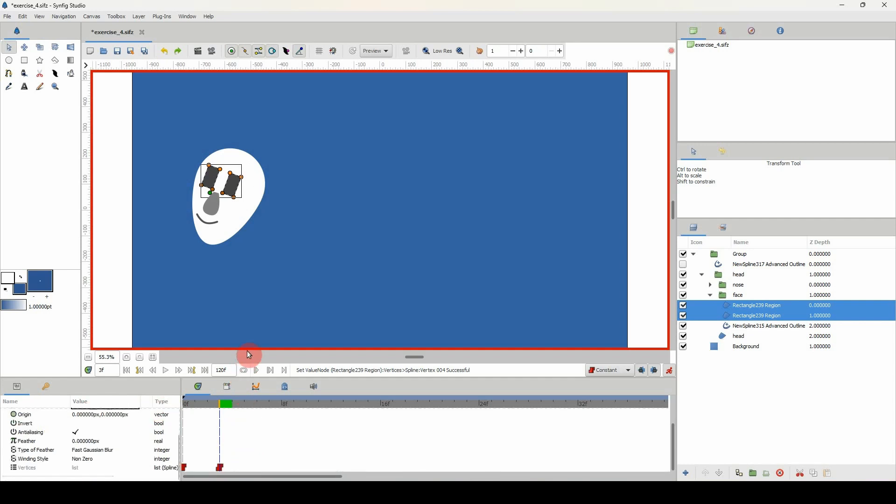
Key the eyes closing frame by frame from frame 4 to frame 8 by lowering the upper vertices of both rectangles.
mouse_move(220, 405)
mouse_down()
mouse_move(199, 406)
mouse_move(229, 405)
mouse_up()
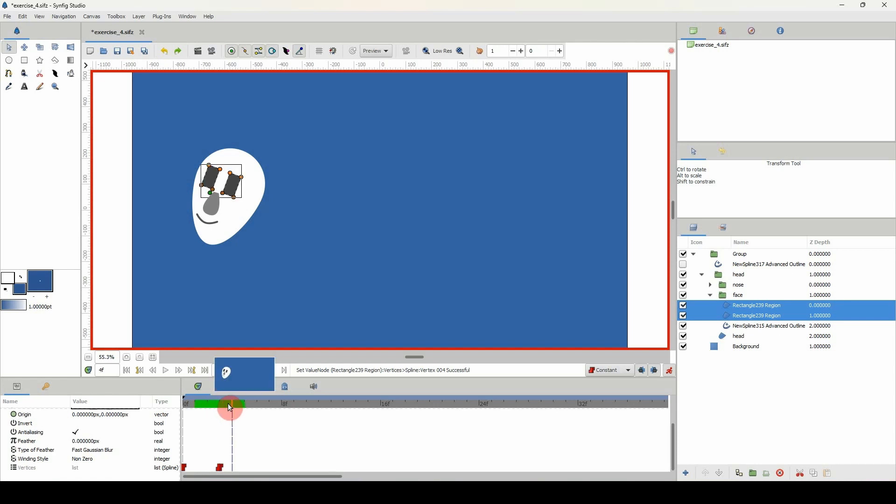
key(shift+Down)
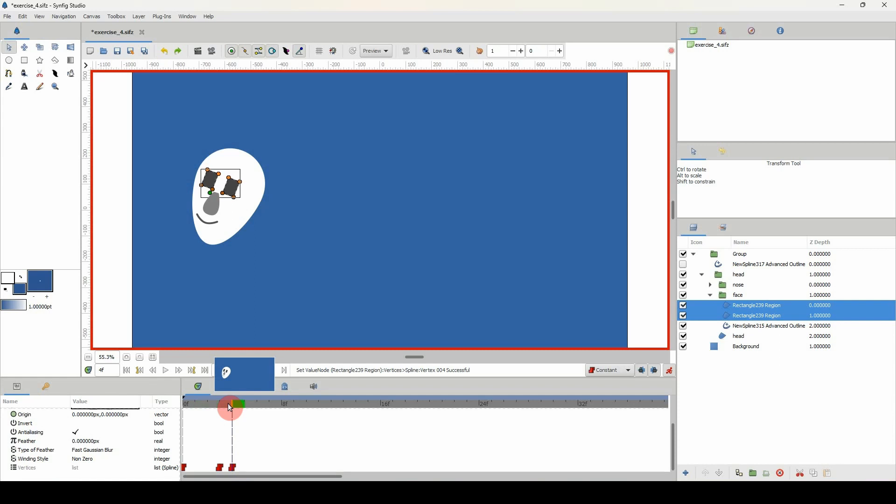
key(ctrl+period)
key(shift+Down)
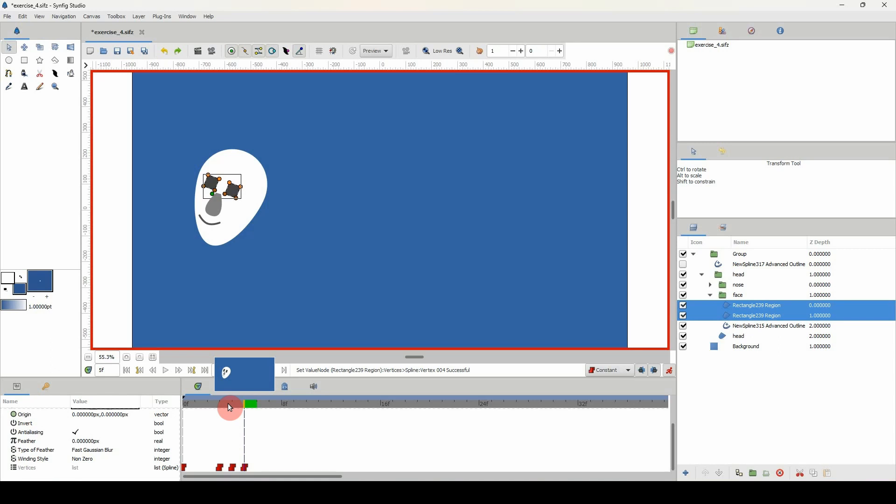
key(ctrl+period)
key(shift+Down)
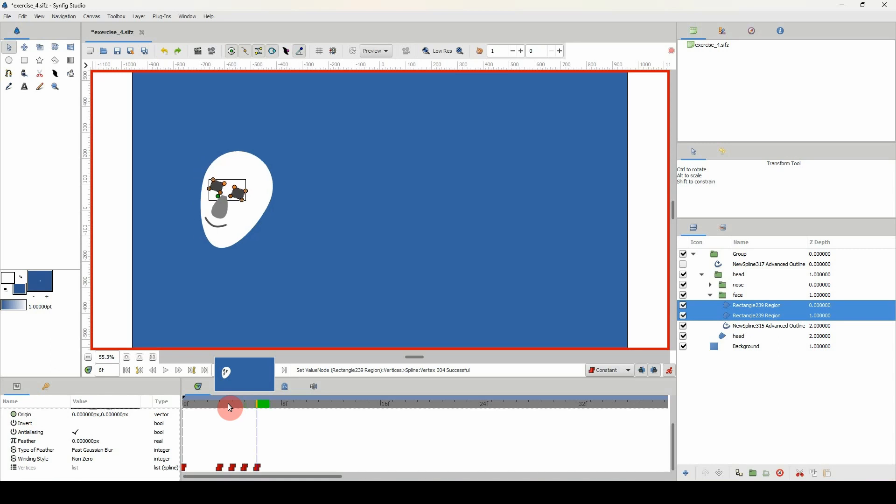
key(ctrl+period)
key(shift+Down)
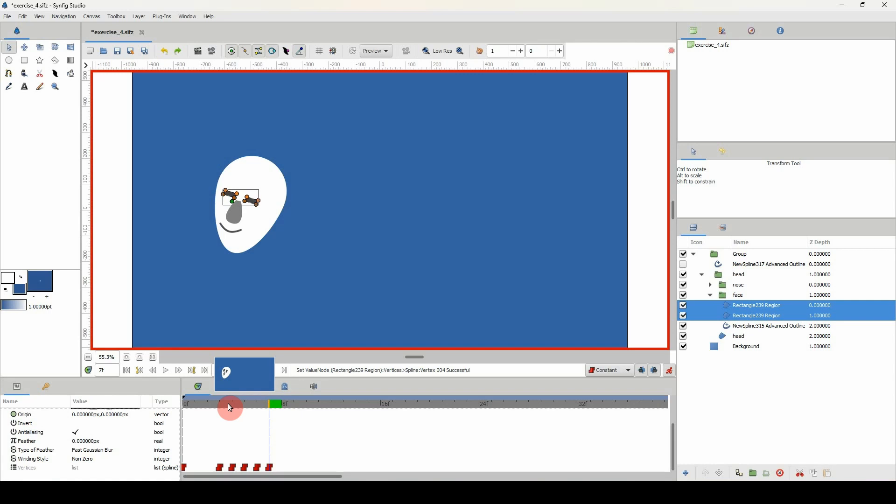
key(ctrl+period)
key(shift+Down)
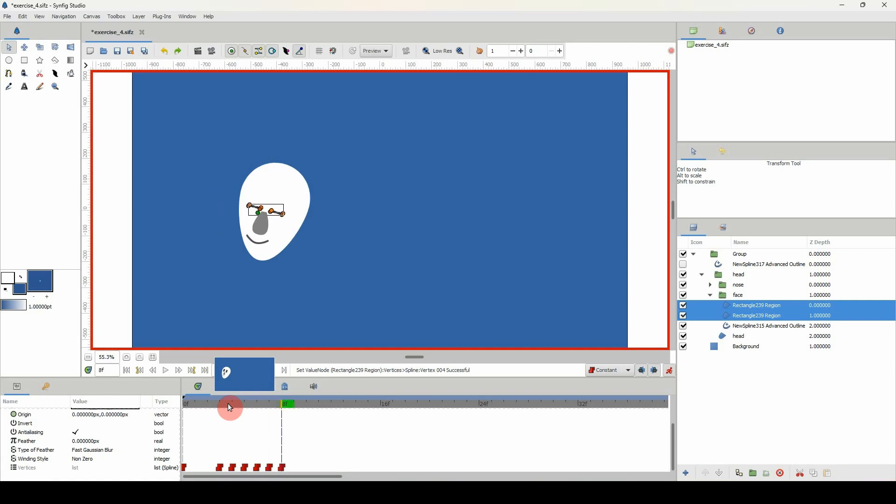
Key the eyes reopening frame by frame from frame 9 to frame 15 by raising the upper vertices of both rectangles.
key(ctrl+period)
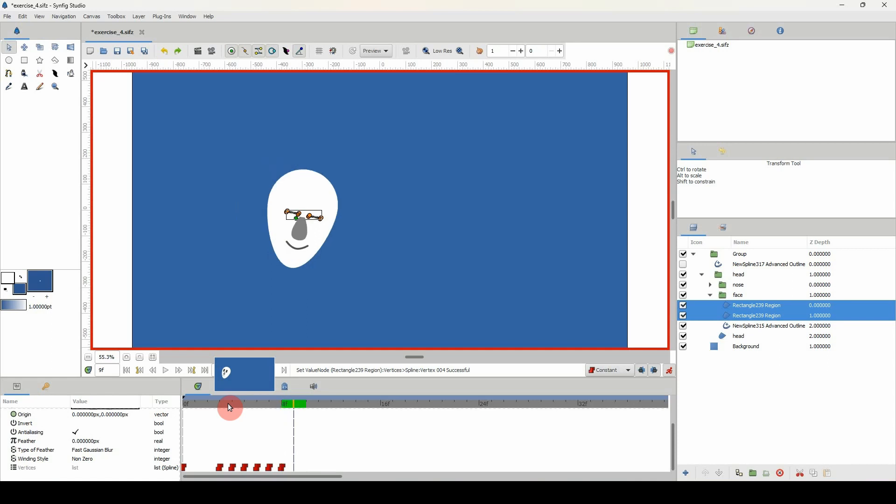
key(shift+Down)
key(ctrl+period)
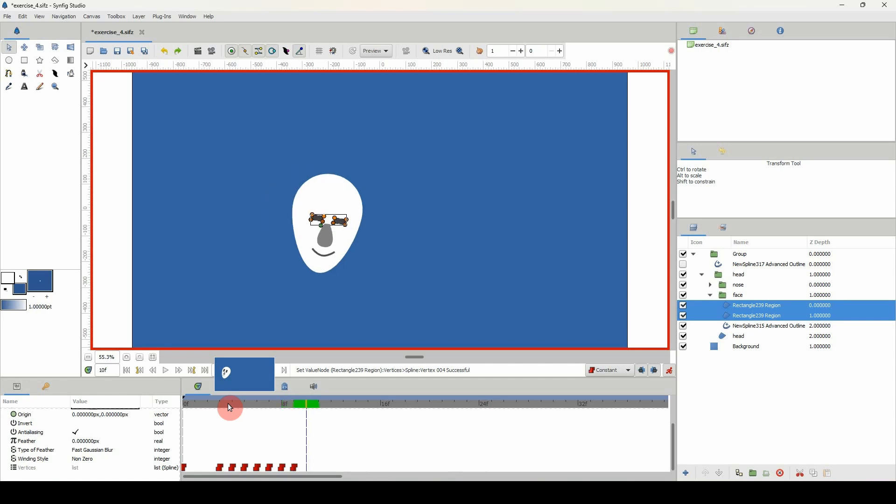
key(shift+Down)
key(ctrl+period)
key(shift+Down)
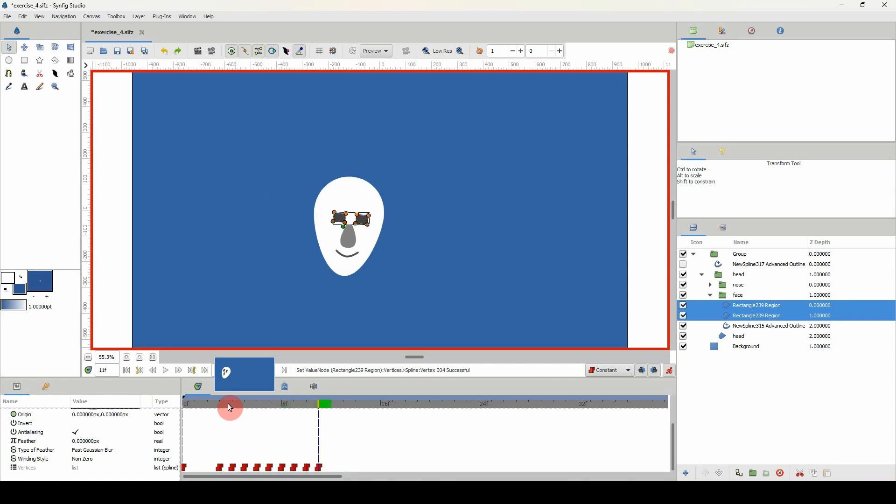
key(ctrl+period)
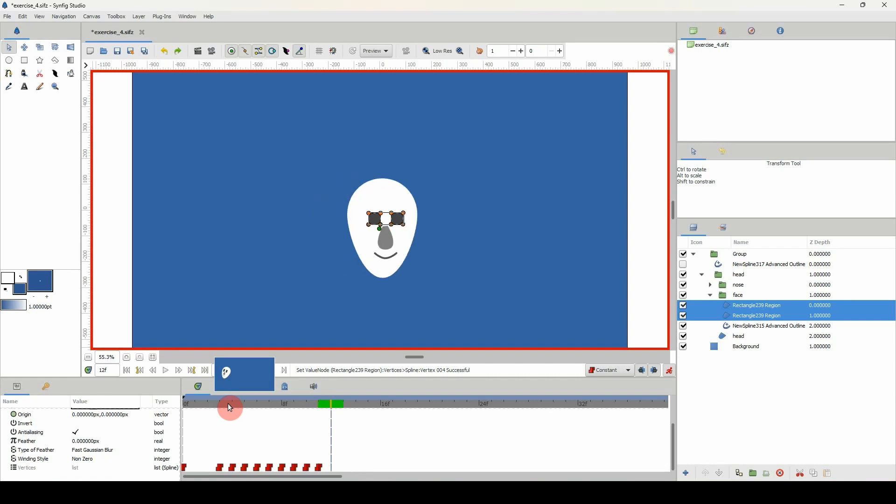
key(shift+Down)
key(ctrl+period)
key(shift+Down)
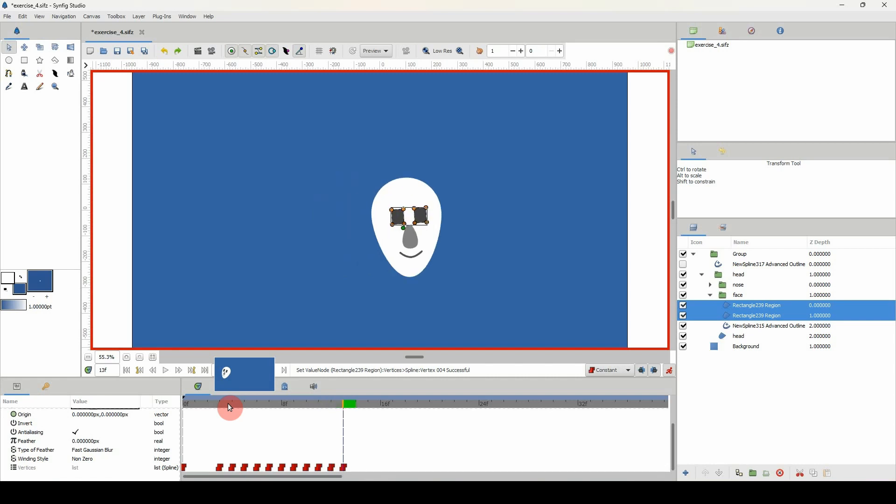
key(ctrl+period)
key(shift+Down)
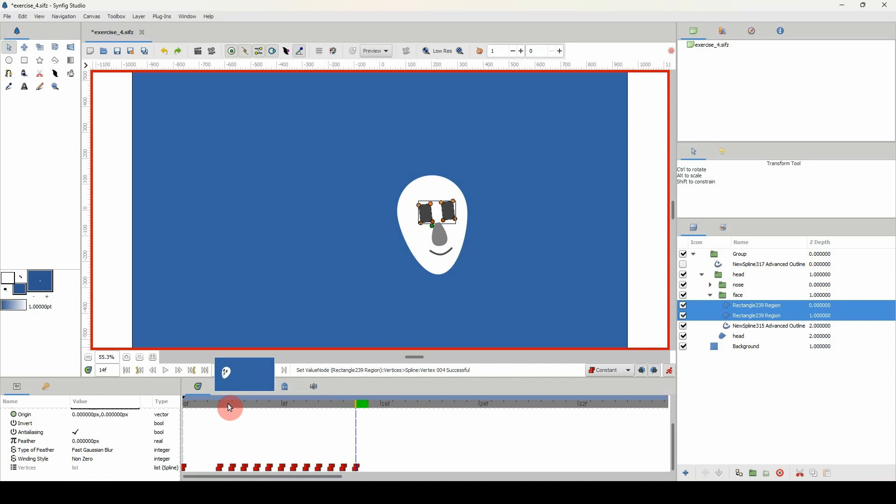
key(ctrl+period)
key(shift+Down)
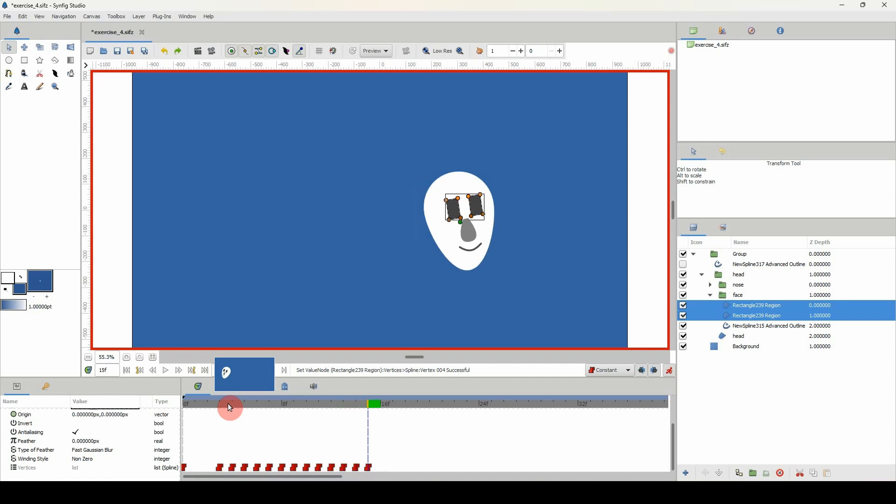
Play the animation from the start several times to review the head turn with the blink.
click(350, 404)
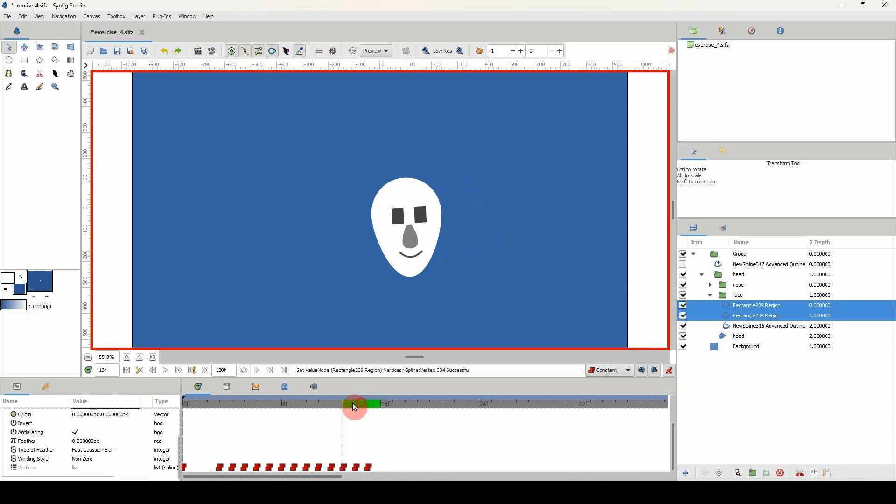
drag(354, 406, 130, 399)
key(space)
key(space)
drag(227, 402, 144, 402)
key(space)
key(space)
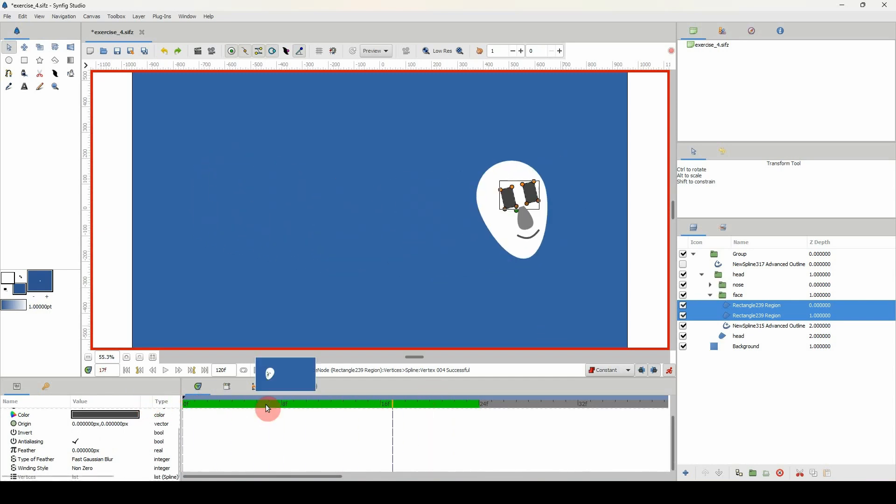
drag(292, 407, 171, 407)
key(space)
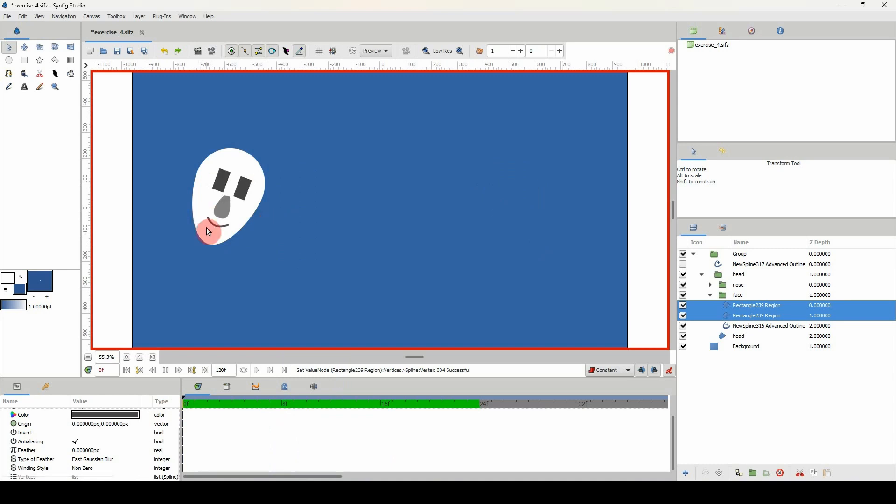
key(space)
Return to frame 1 and collapse the face layer's contents within the head group.
drag(271, 405, 194, 404)
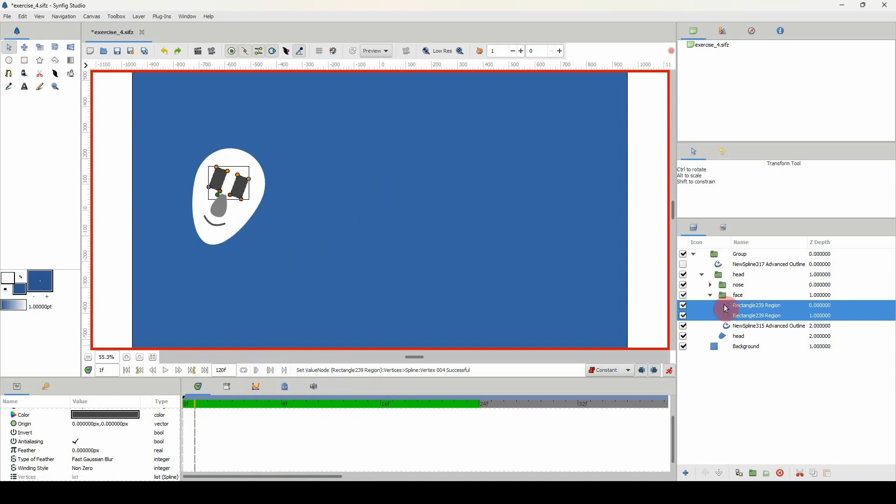
click(702, 275)
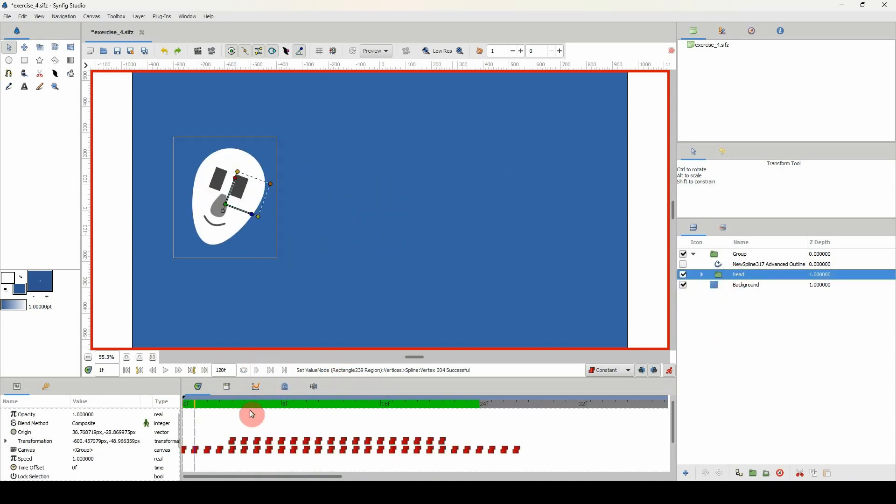
click(702, 275)
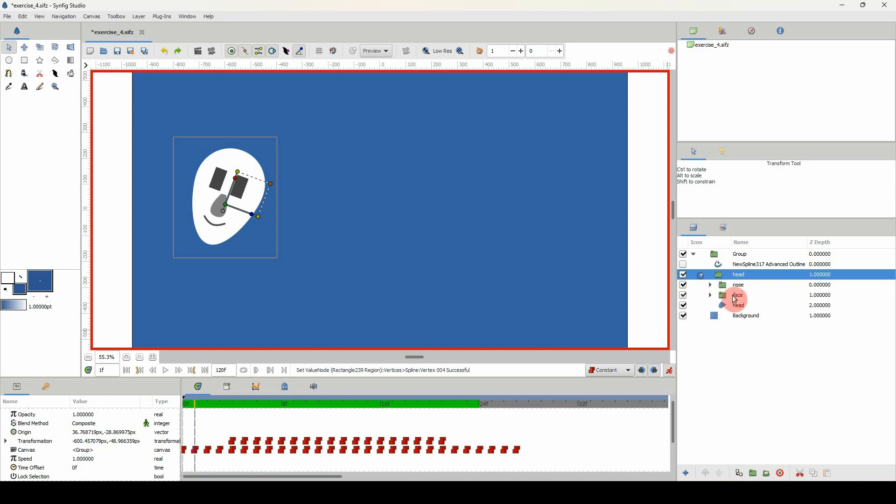
Briefly check the face layer's onion skin at frame 2, and raise its offset to about 8.2, -55.0 px.
click(734, 297)
drag(200, 413, 208, 388)
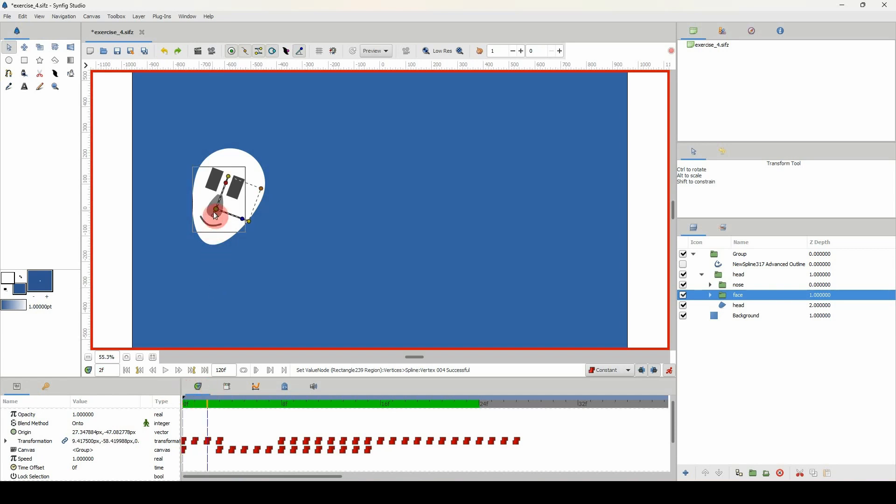
click(216, 212)
click(480, 50)
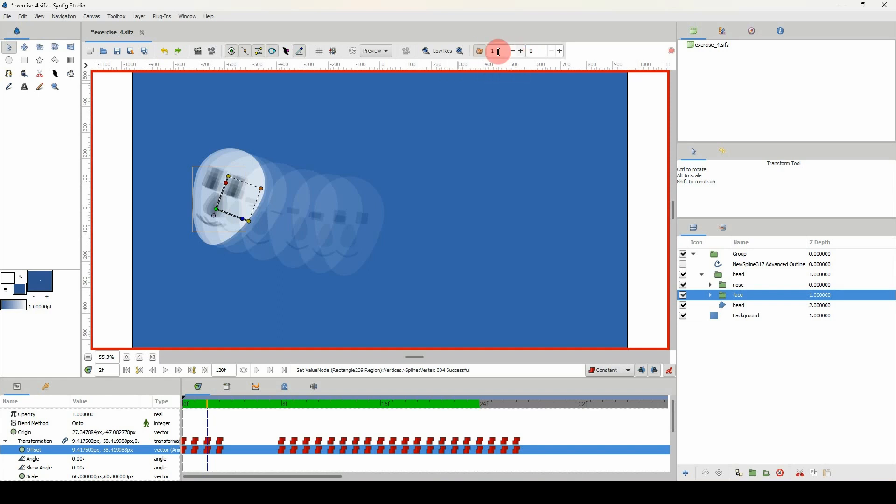
click(482, 51)
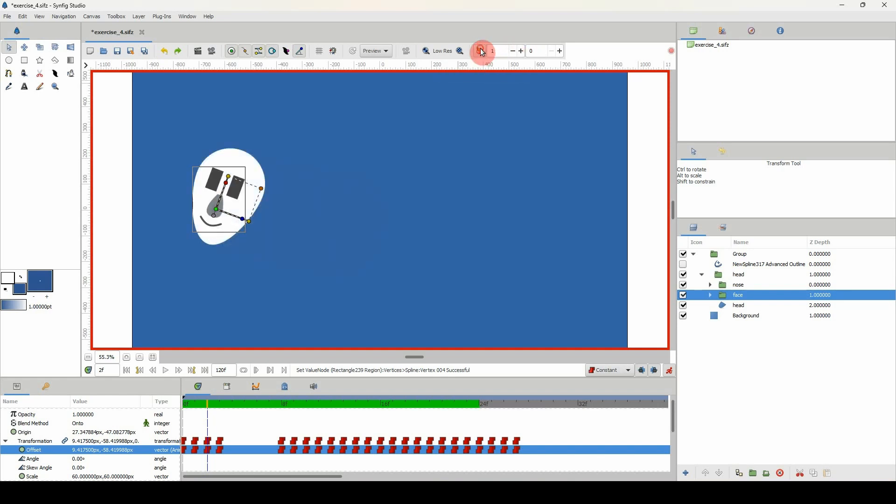
key(Up)
key(Up)
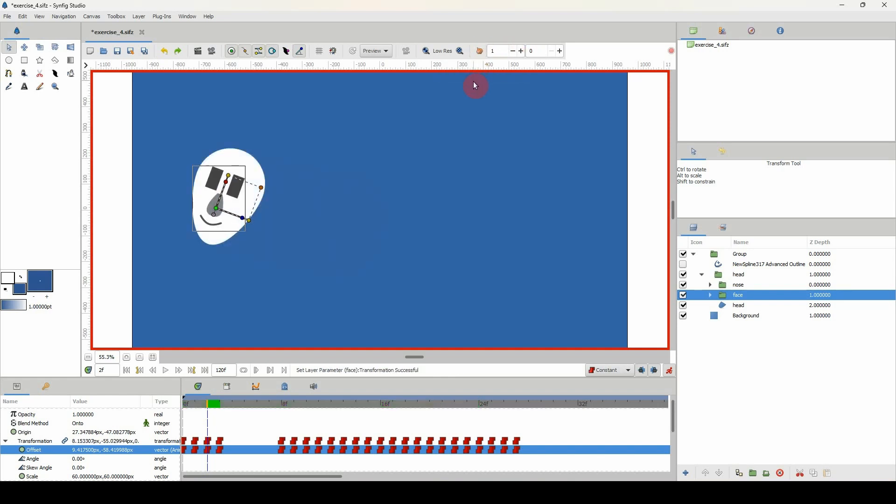
Raise the face further at frame 2 to an offset of about 6.3, -49.9 px, comparing it against the neighbouring frames.
key(ctrl+comma)
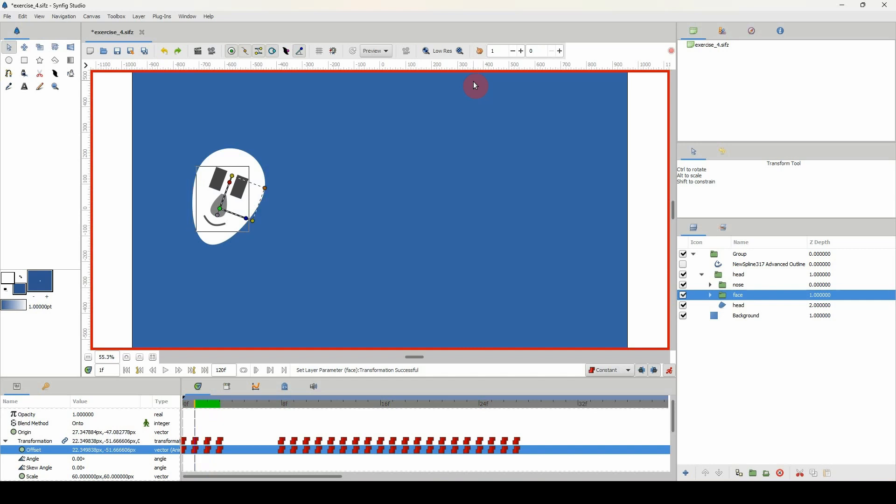
key(ctrl+period)
key(ctrl+comma)
key(ctrl+period)
key(Up)
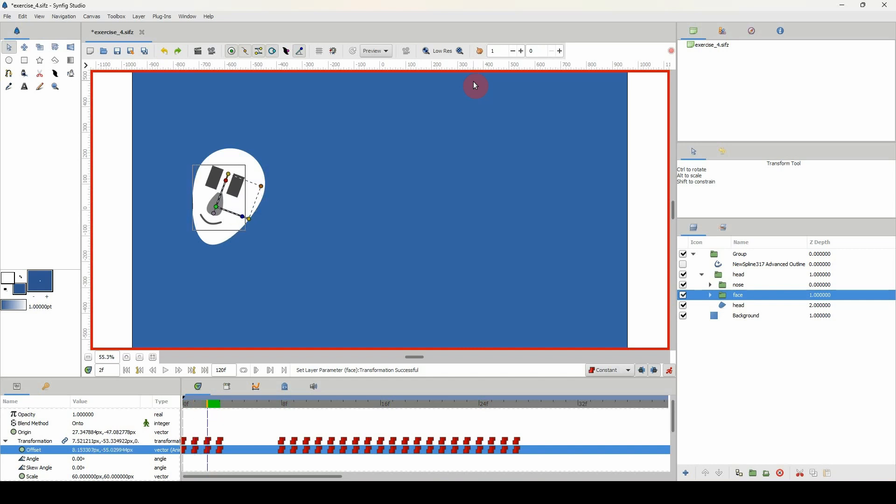
key(Up)
key(Up)
key(ctrl+comma)
key(ctrl+period)
key(ctrl+comma)
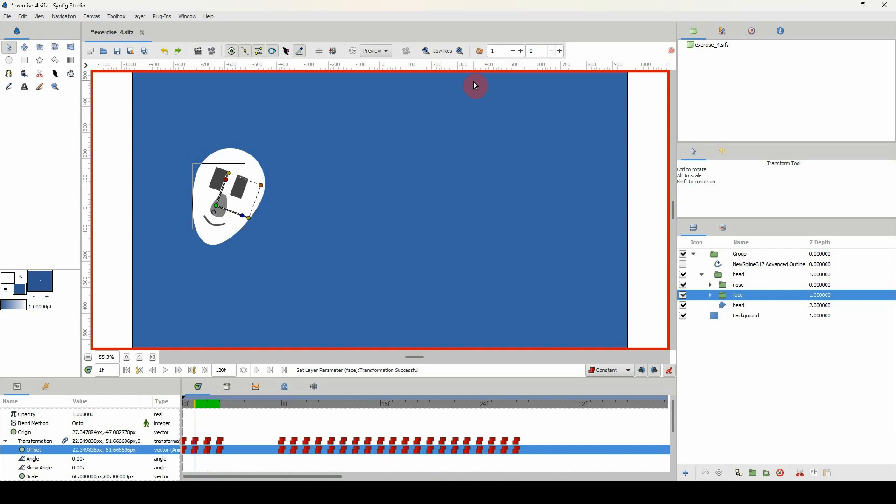
key(ctrl+comma)
key(ctrl+period)
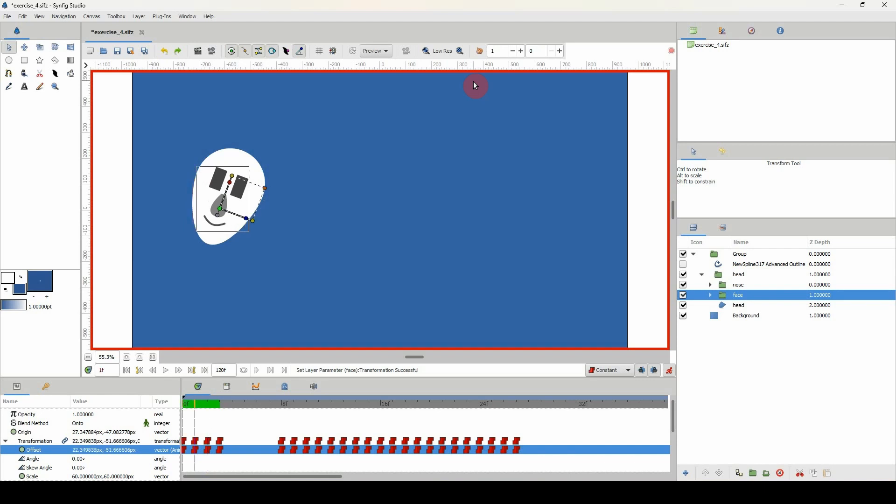
key(ctrl+period)
key(Up)
key(Up)
key(ctrl+comma)
key(ctrl+period)
key(ctrl+period)
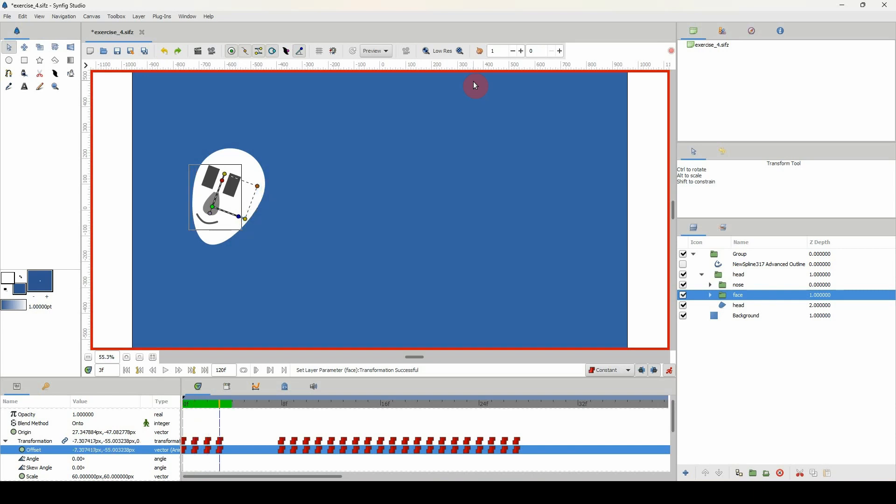
Step through frames 0 to 3 and play the animation to check the face's opening movement.
key(ctrl+comma)
key(ctrl+comma)
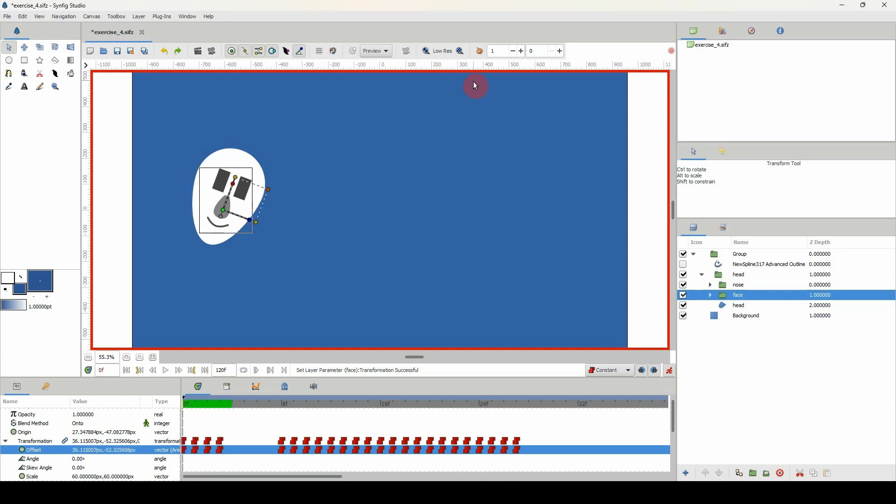
key(ctrl+period)
key(ctrl+period)
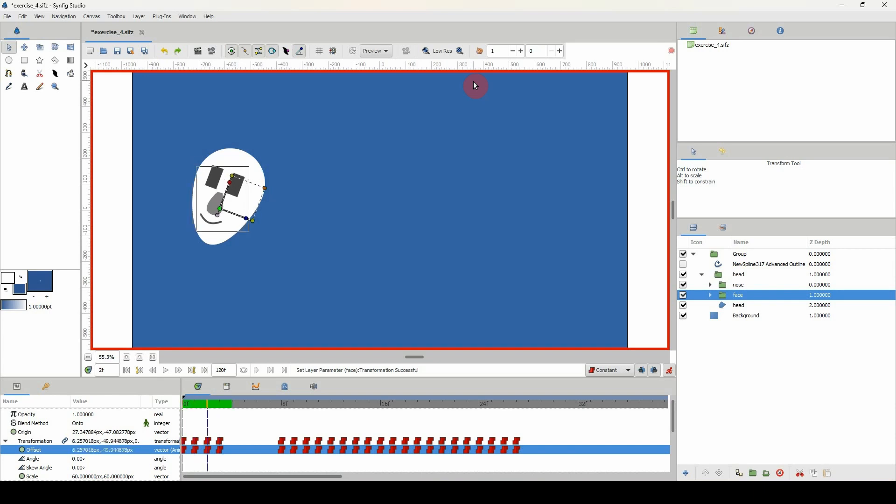
key(ctrl+period)
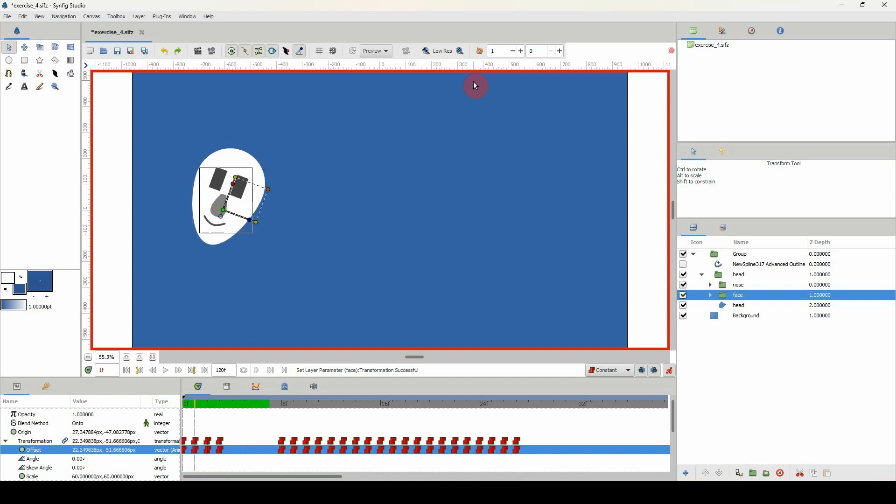
drag(200, 415, 120, 417)
key(space)
key(space)
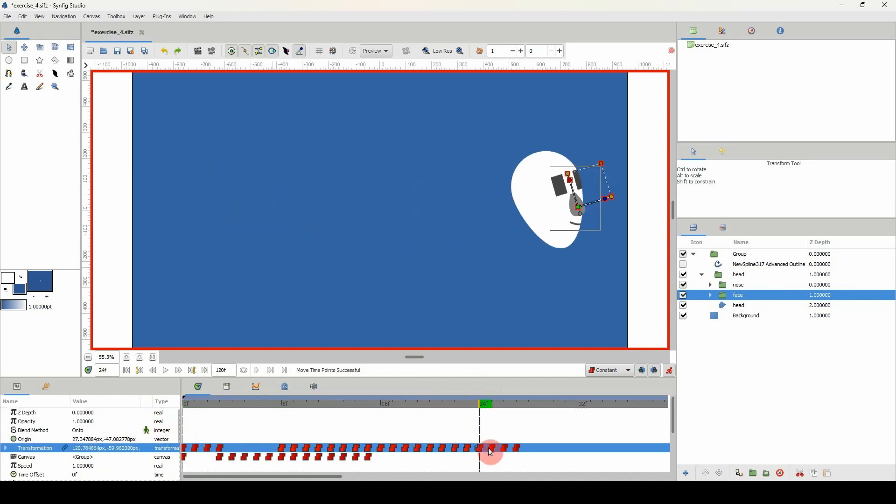
Move the face's transformation waypoints from frame 8 onward four frames earlier, so they run from frame 4 to frame 23.
click(504, 446)
drag(507, 450, 456, 447)
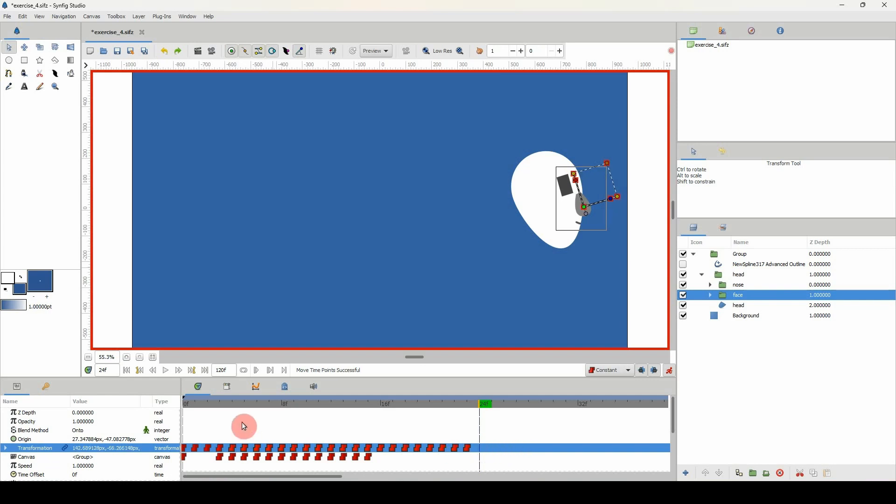
Play the animation from the start several times to review the retimed face movement.
drag(228, 406, 177, 406)
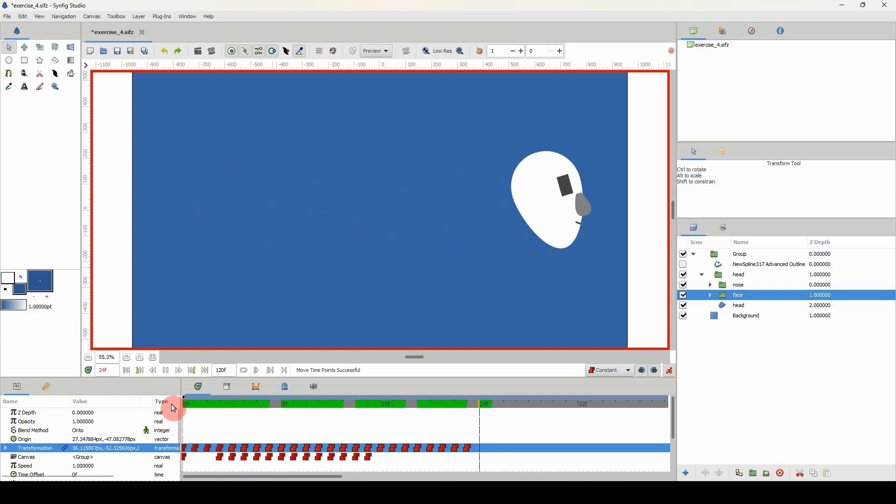
key(space)
drag(220, 404, 186, 404)
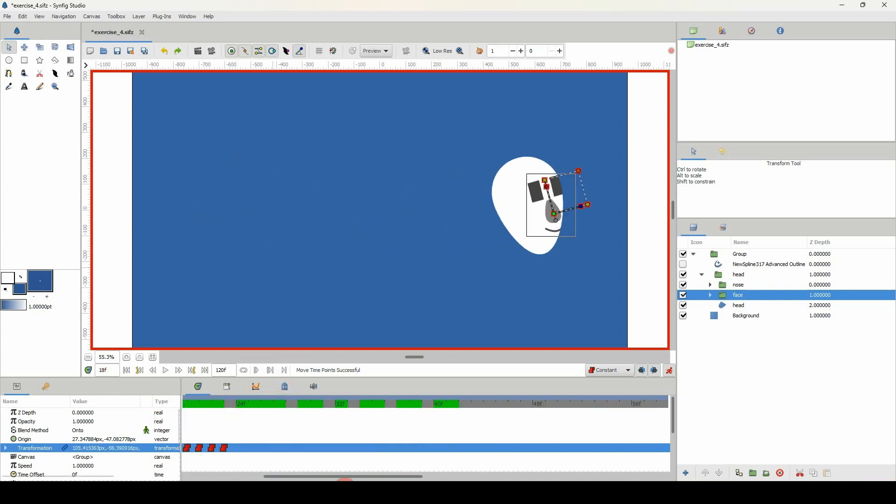
drag(338, 477, 257, 476)
click(186, 404)
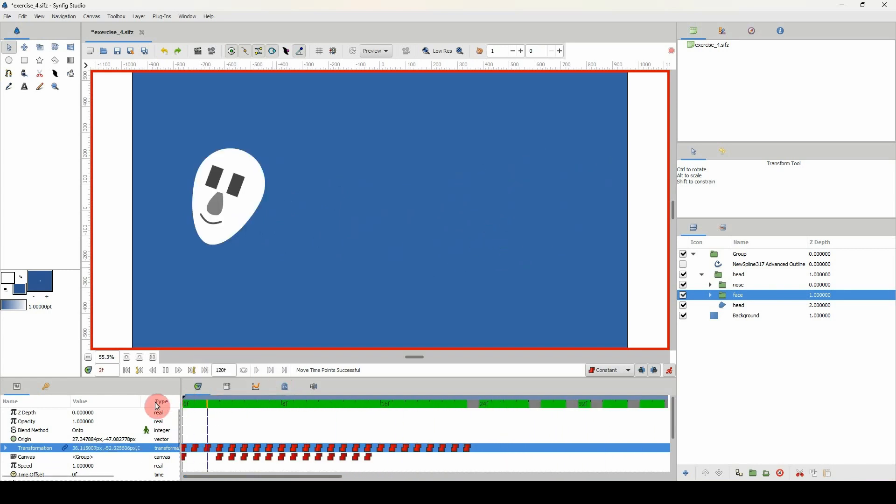
key(space)
key(space)
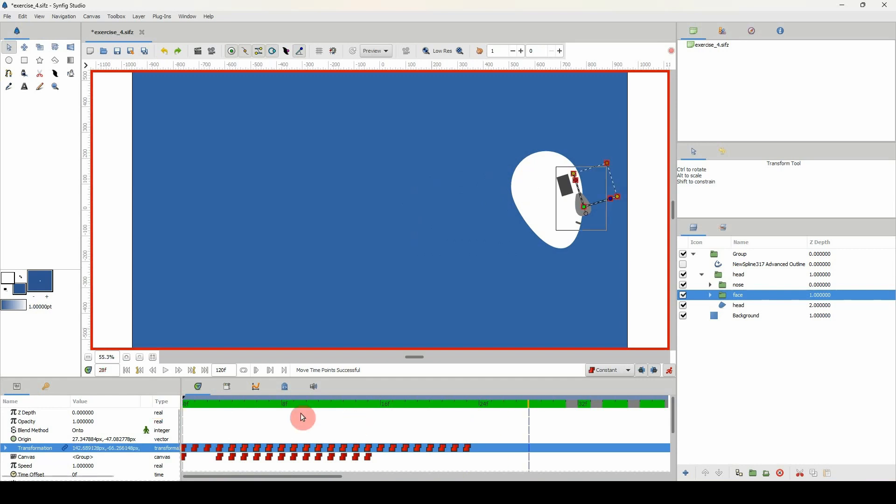
drag(303, 416, 104, 414)
key(space)
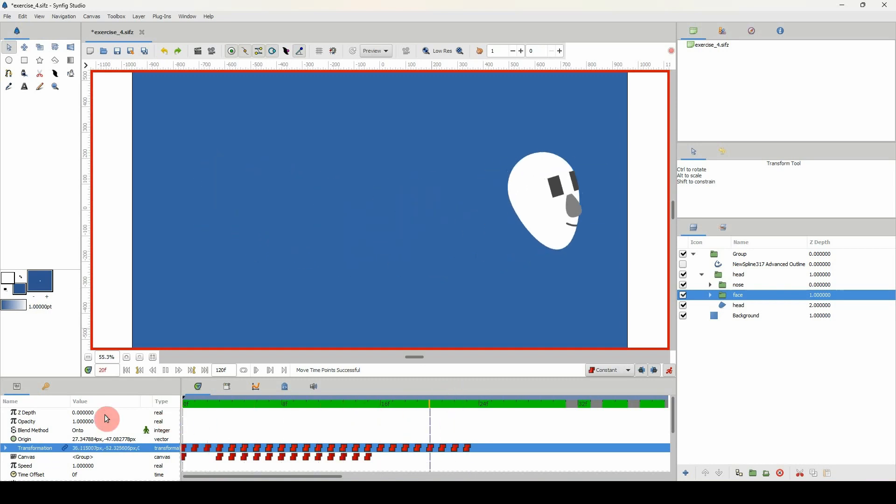
key(space)
key(space)
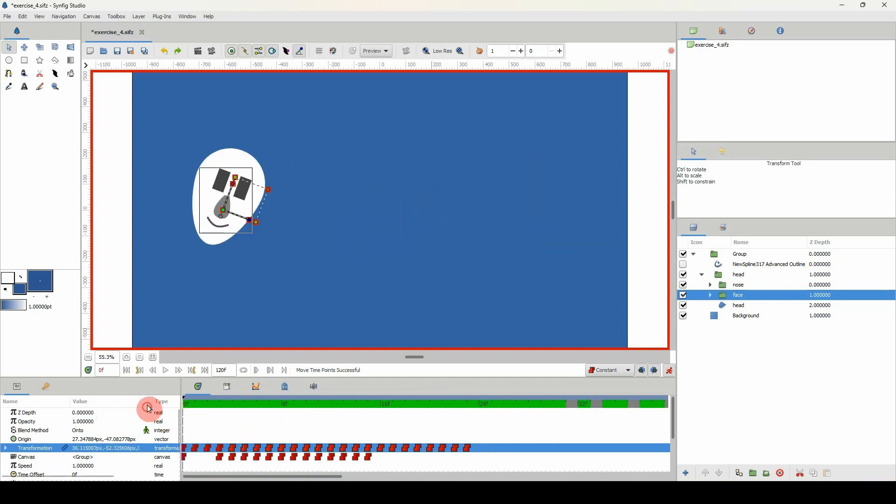
key(space)
Raise the face at frame 4 to an offset of about -4.7, -46.3 px, comparing it with frame 3.
drag(246, 405, 229, 379)
key(Up)
key(Up)
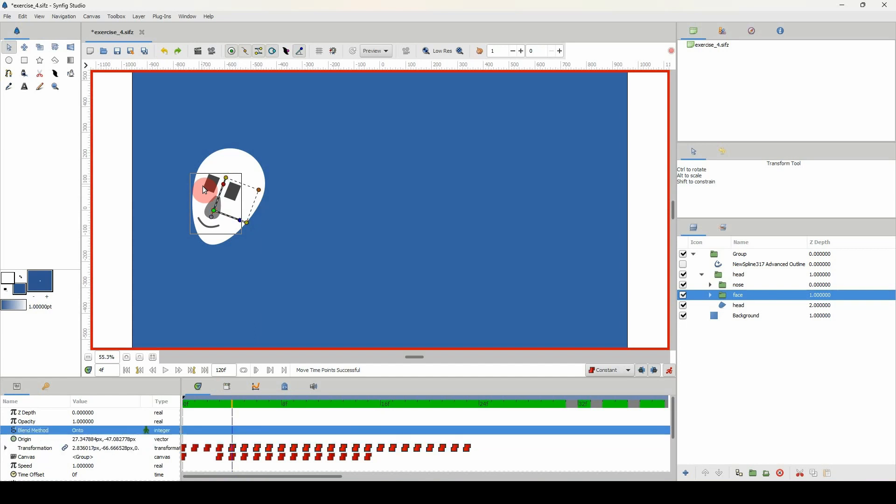
key(Down)
key(Down)
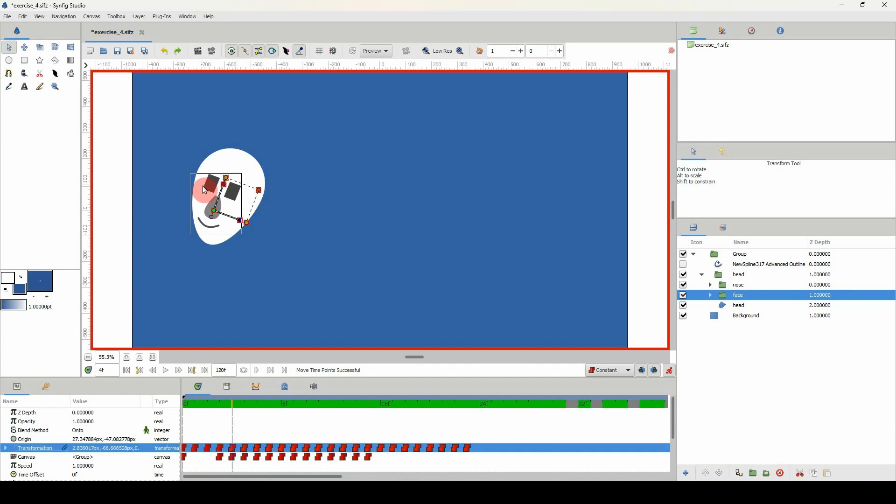
click(215, 212)
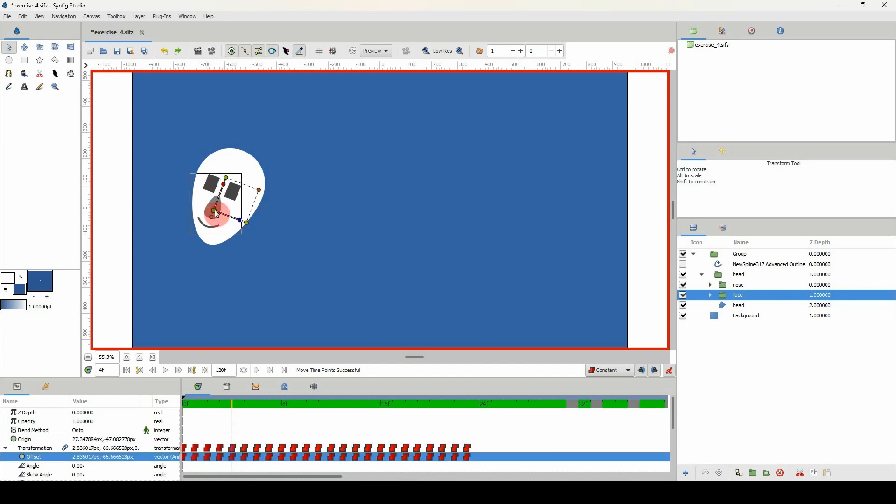
key(comma)
key(period)
key(Up)
key(Up)
key(Up)
key(Up)
key(Up)
key(Up)
key(comma)
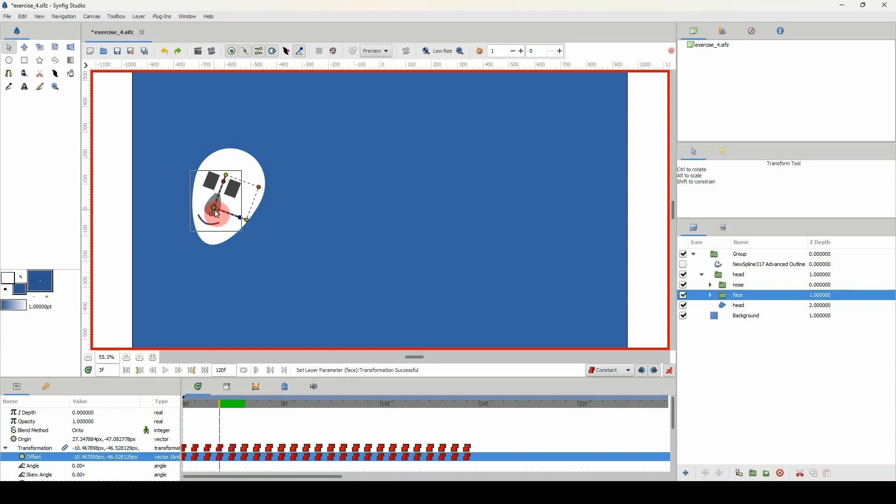
key(period)
key(Up)
key(Up)
key(Up)
key(Up)
key(Up)
key(Up)
key(comma)
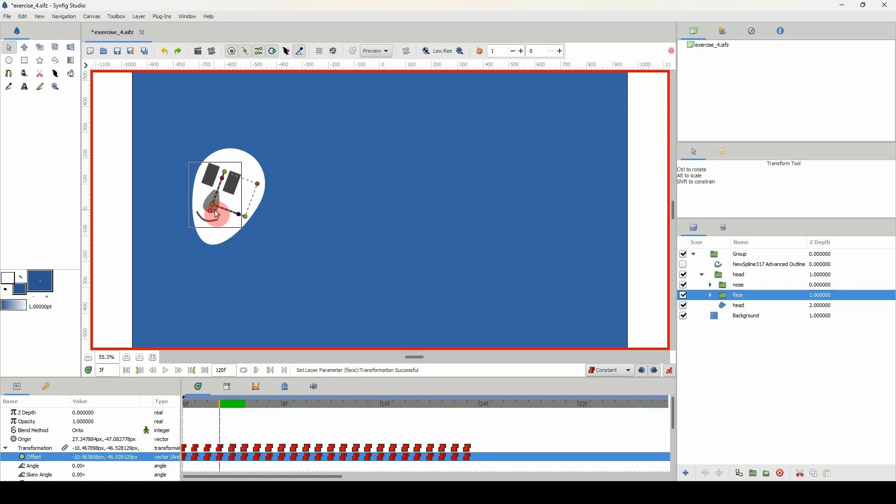
Step back and forth through the frames around frame 4 and scrub the opening frames to examine the face's motion.
key(period)
key(comma)
key(period)
key(period)
key(comma)
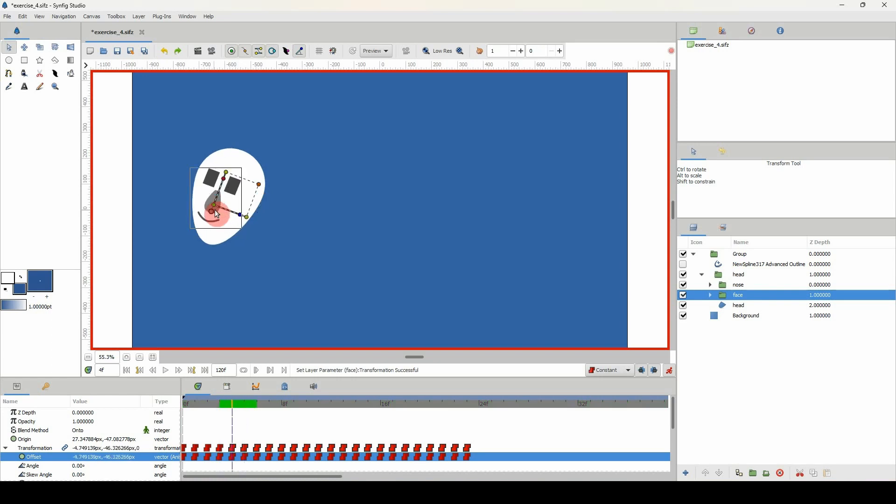
key(period)
key(period)
key(comma)
key(comma)
key(comma)
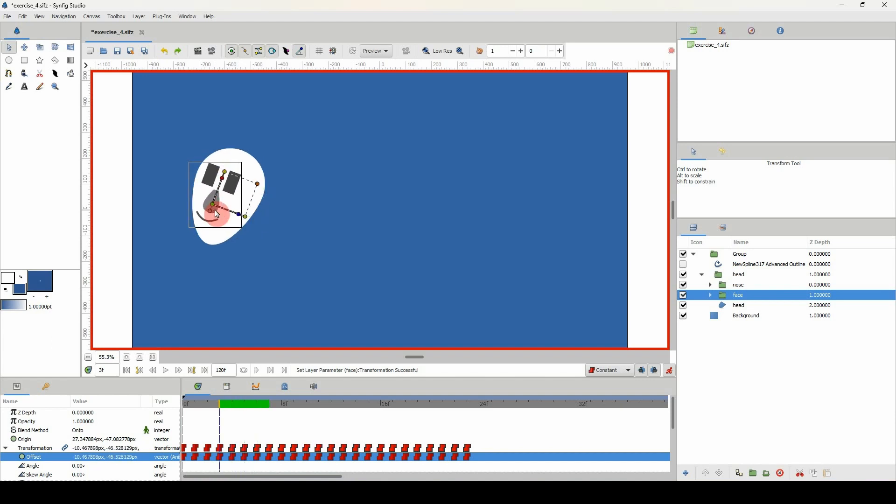
key(period)
key(period)
key(period)
key(comma)
key(comma)
key(period)
key(period)
key(comma)
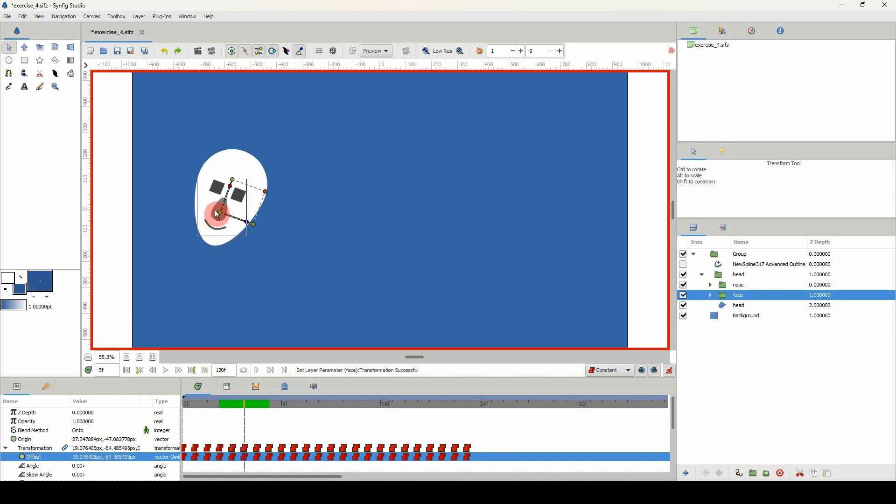
key(comma)
key(period)
key(comma)
key(period)
key(comma)
key(period)
key(comma)
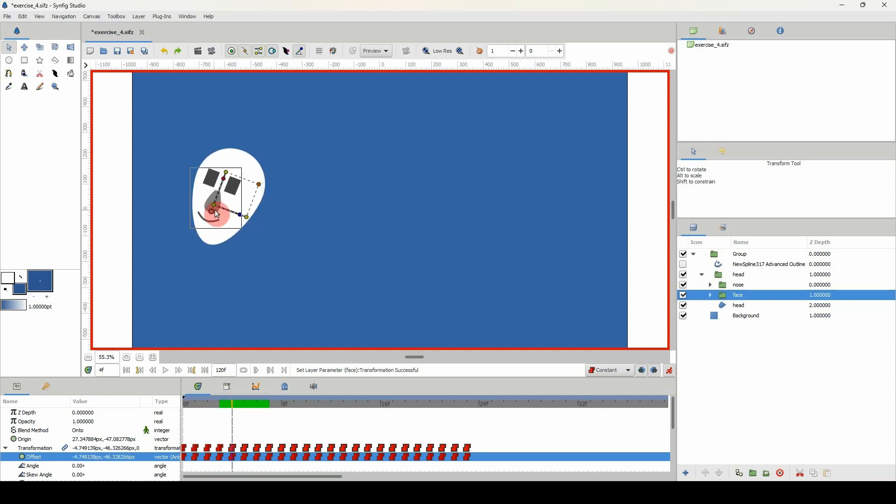
key(period)
key(comma)
key(period)
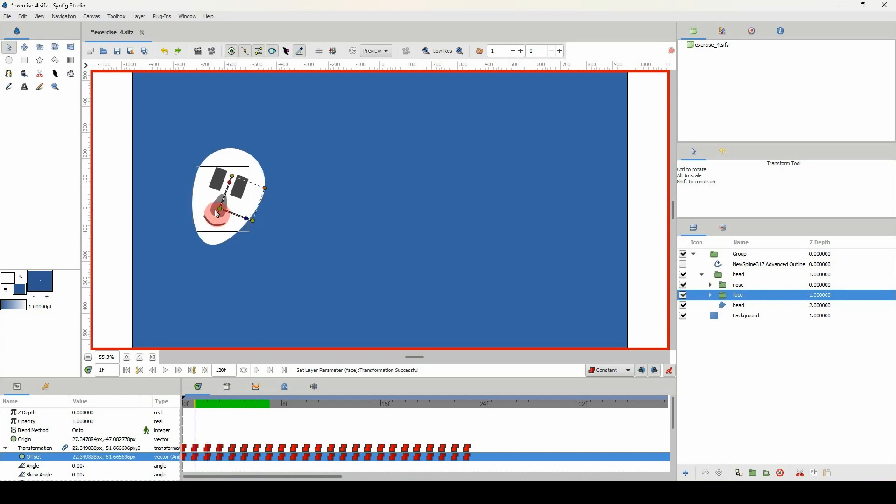
drag(222, 405, 212, 387)
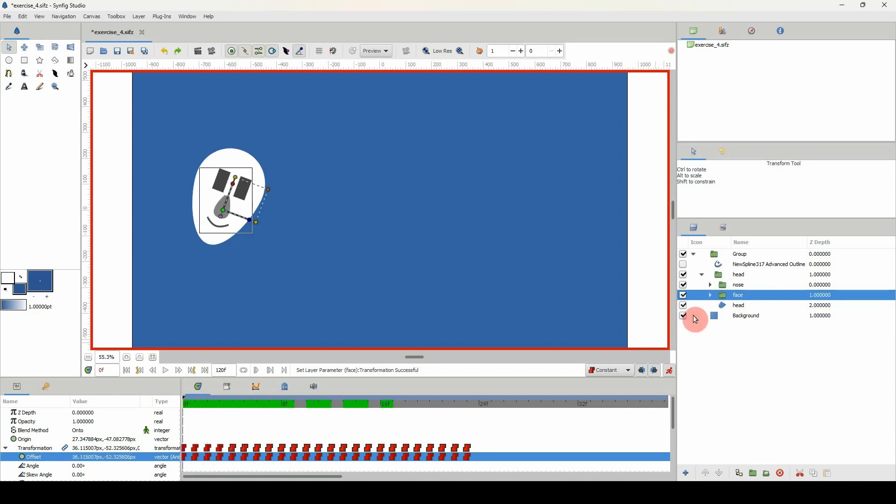
Move the right eye's vertices waypoints from frame 3 onward two frames earlier, so they run from frame 1 to frame 13.
click(711, 295)
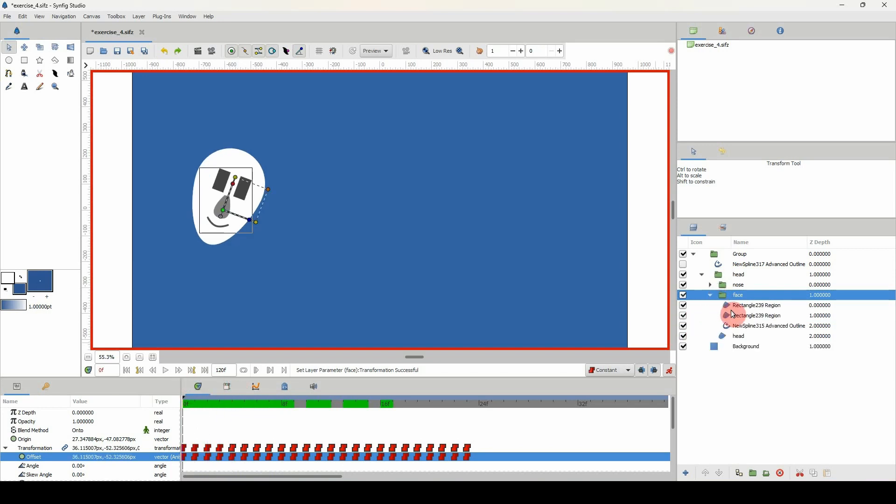
click(710, 295)
click(721, 306)
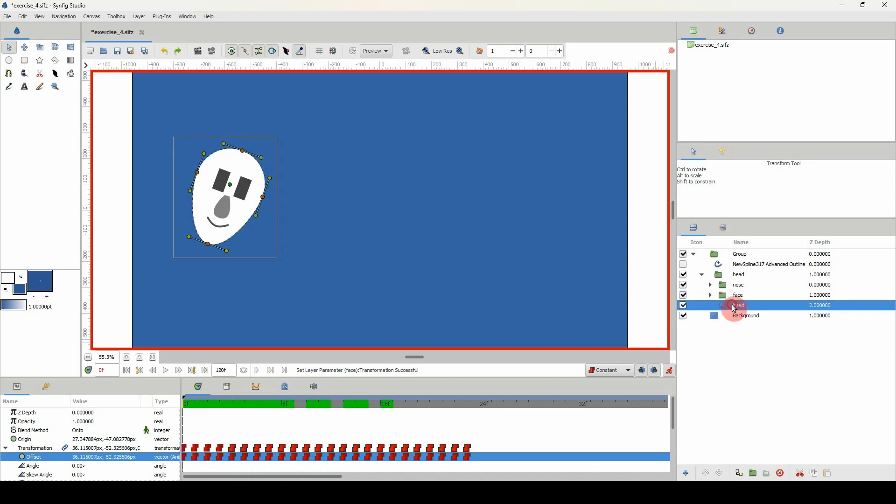
drag(242, 405, 186, 399)
click(247, 188)
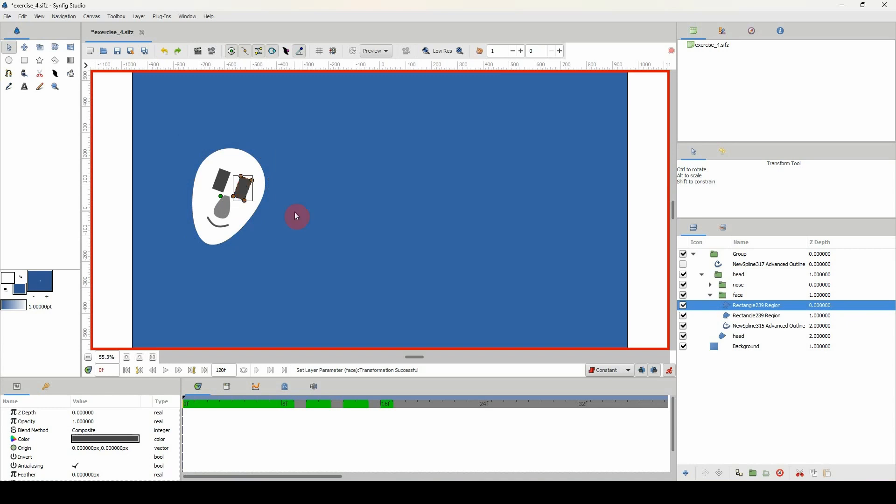
ctrl+click(749, 320)
scroll(308, 441, down, 2)
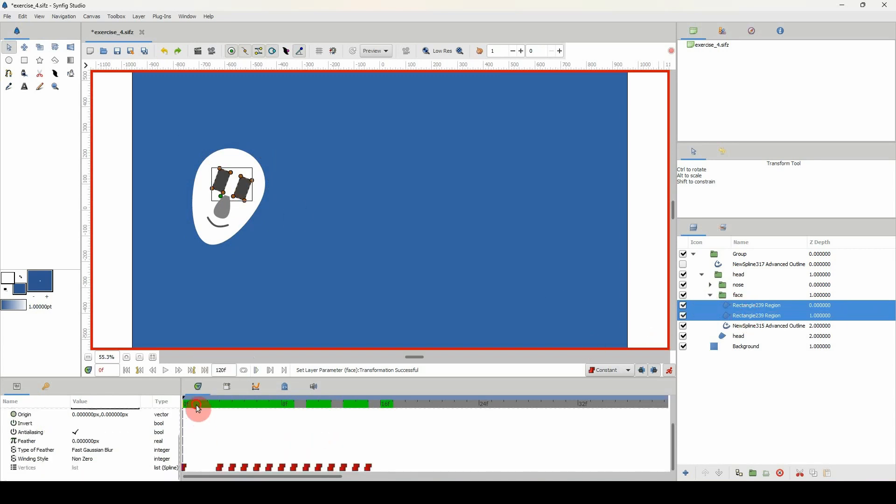
drag(180, 404, 208, 404)
drag(223, 472, 348, 465)
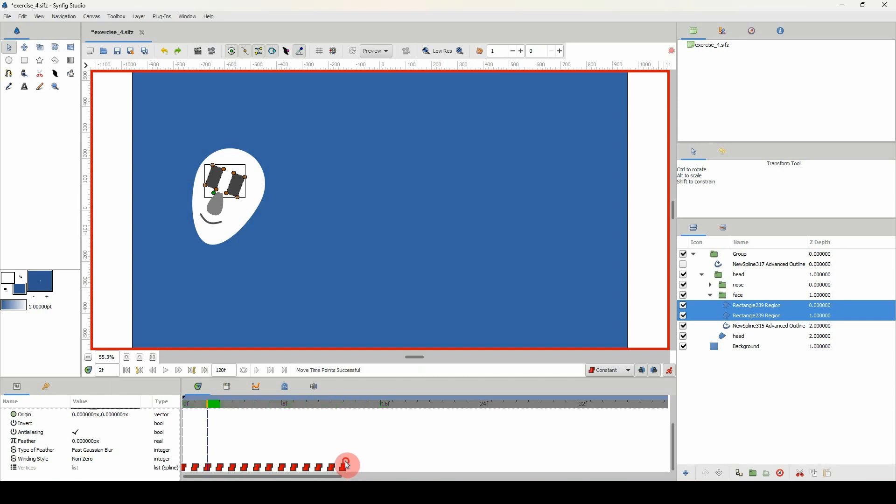
drag(203, 404, 223, 404)
Shift the left eye's vertices waypoints two frames earlier as well, from frames 3–15 to frames 1–13.
click(747, 326)
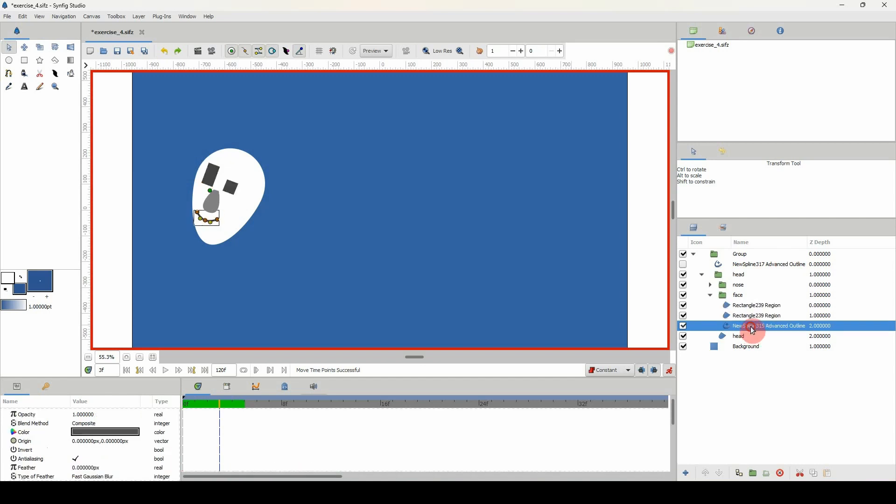
click(744, 315)
scroll(467, 424, down, 2)
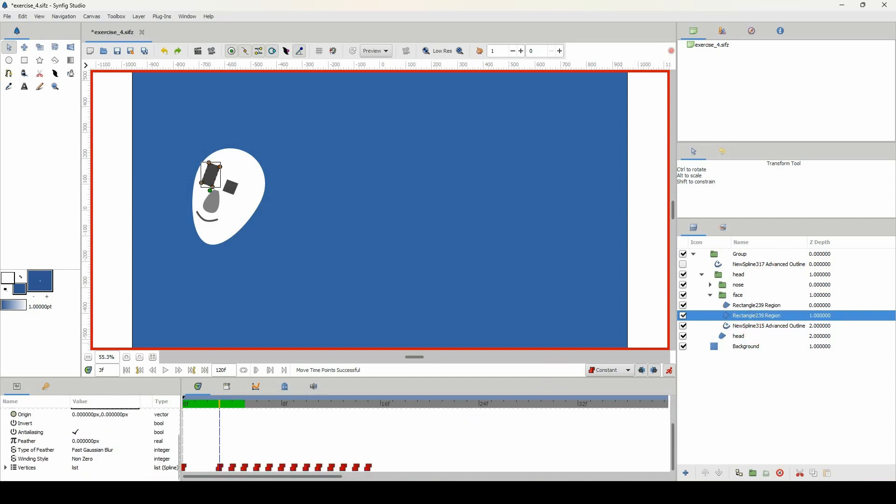
drag(222, 469, 330, 466)
Play the animation repeatedly from the opening frames to review the blink timing against the head's turn.
drag(218, 405, 162, 431)
key(space)
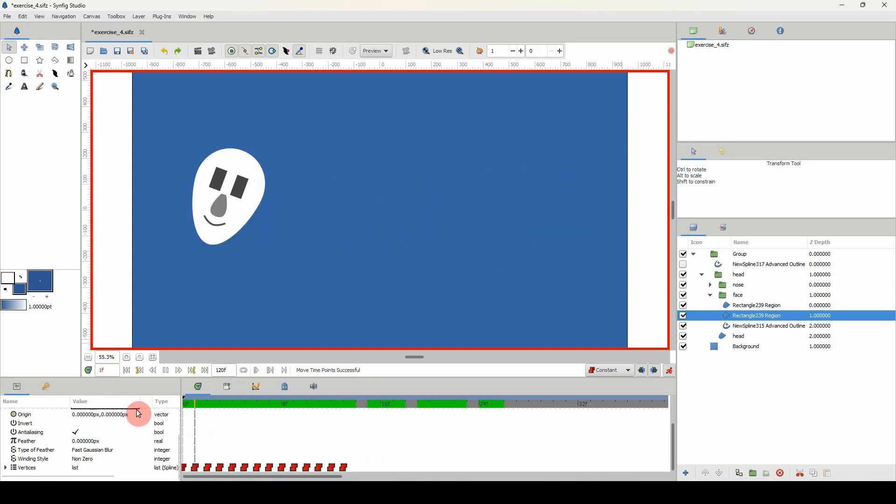
click(188, 404)
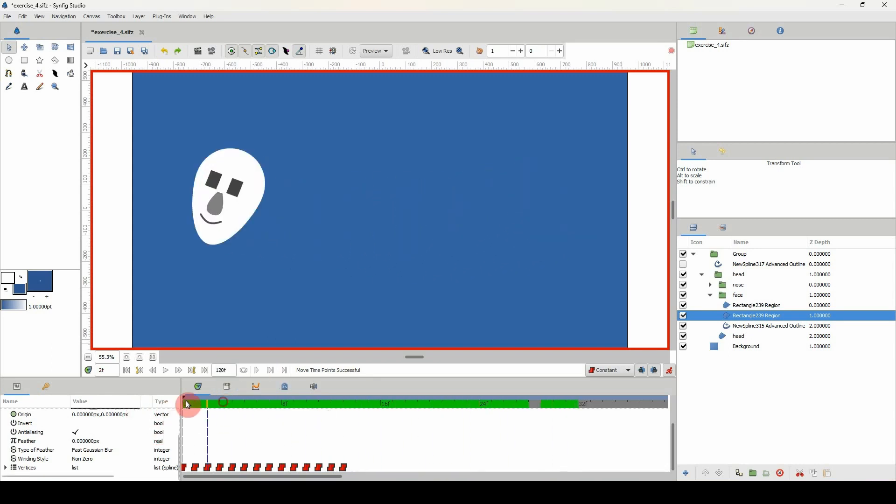
drag(186, 401, 147, 400)
key(space)
key(space)
drag(225, 403, 180, 394)
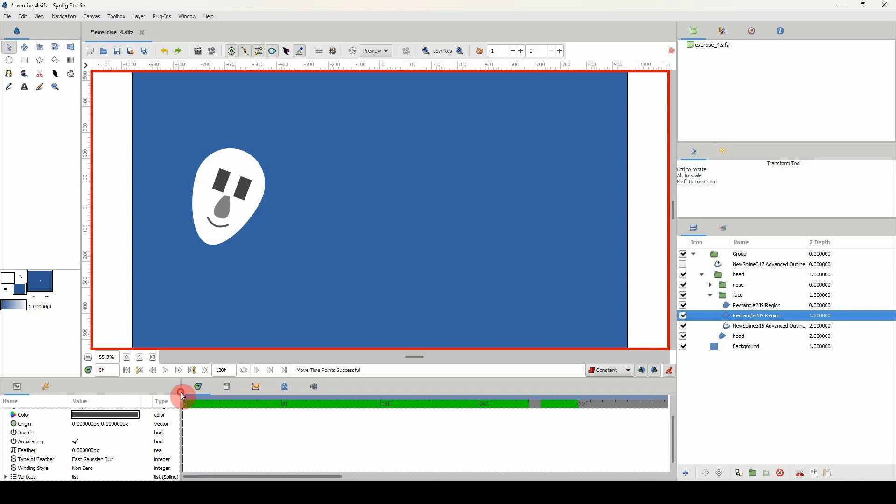
key(space)
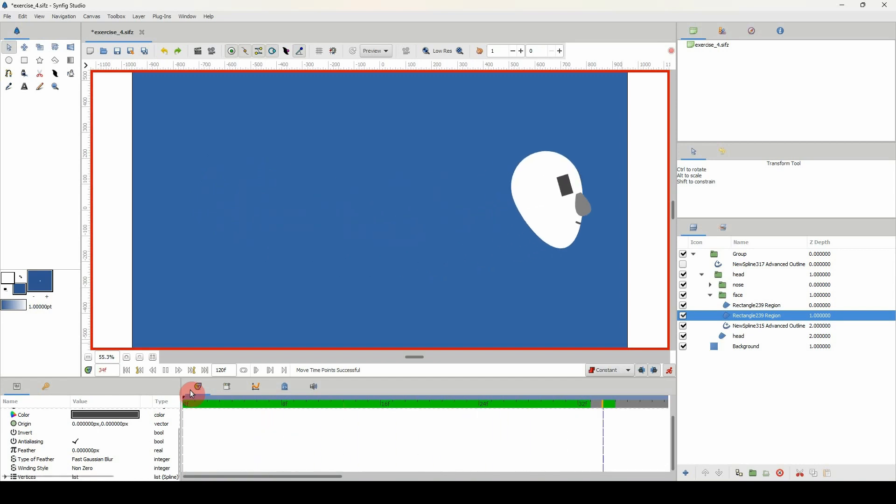
key(space)
drag(237, 402, 126, 407)
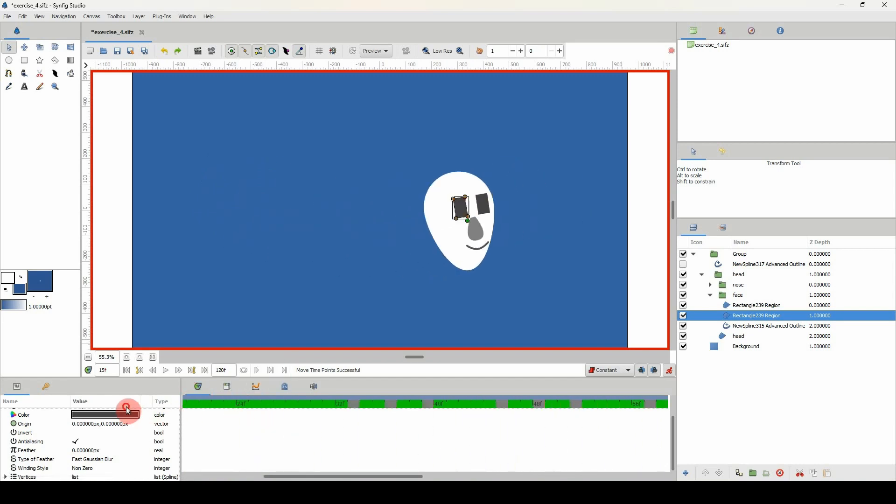
drag(293, 476, 178, 468)
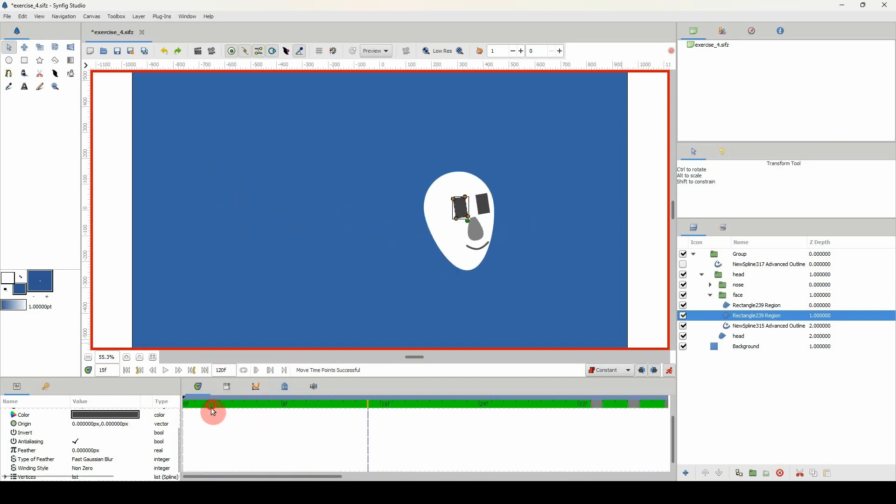
key(space)
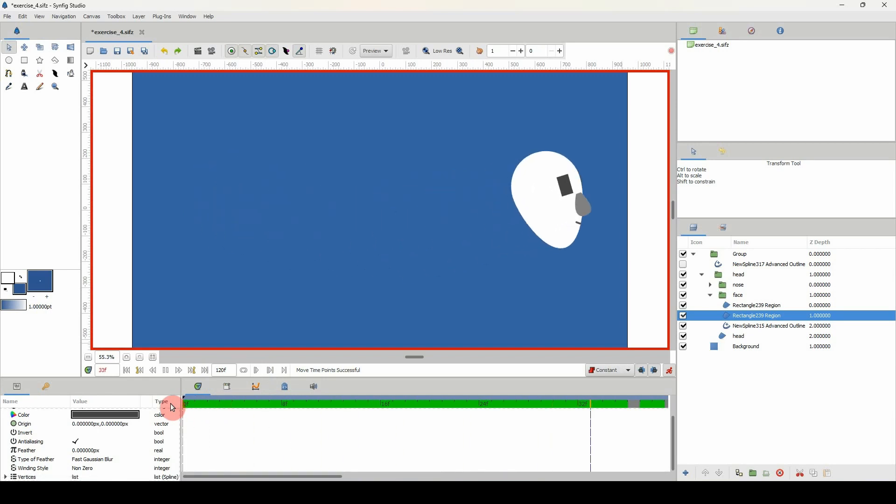
key(space)
click(208, 404)
key(space)
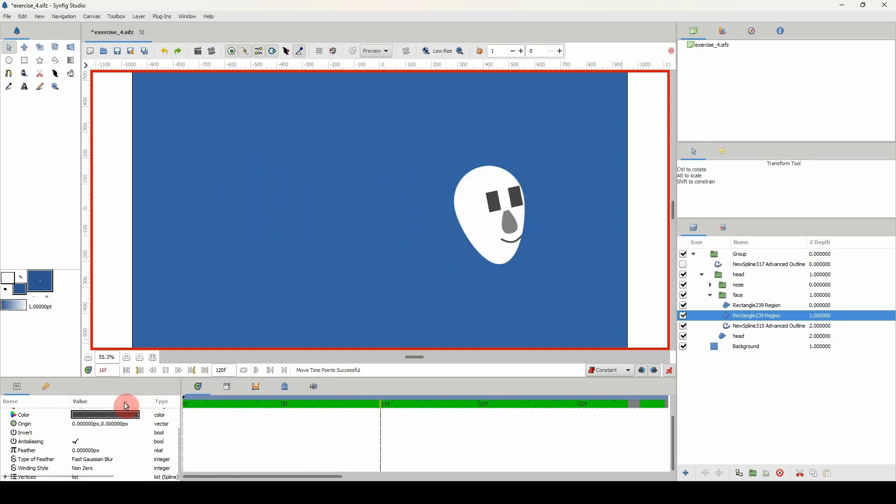
key(space)
click(220, 402)
key(space)
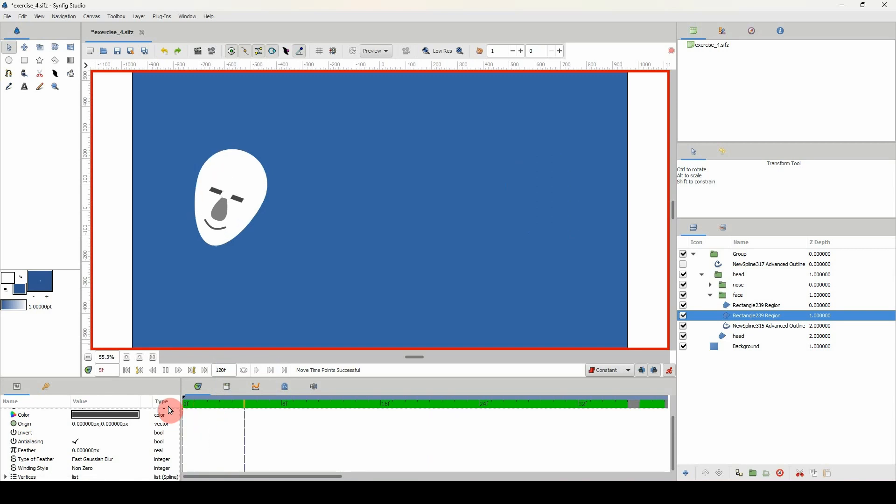
key(space)
click(189, 404)
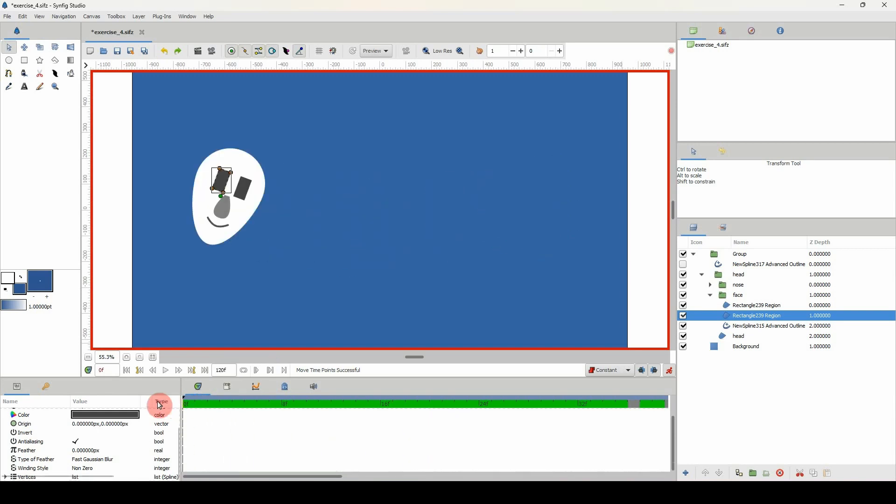
key(space)
key(space)
drag(212, 407, 170, 407)
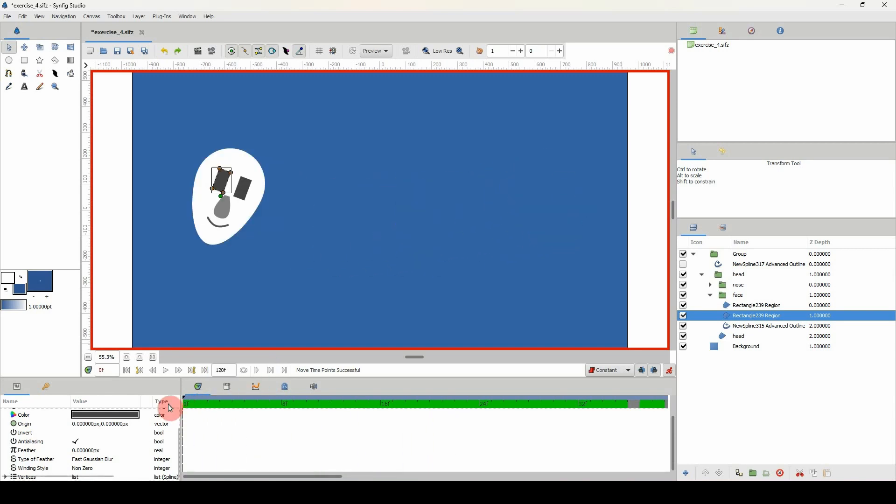